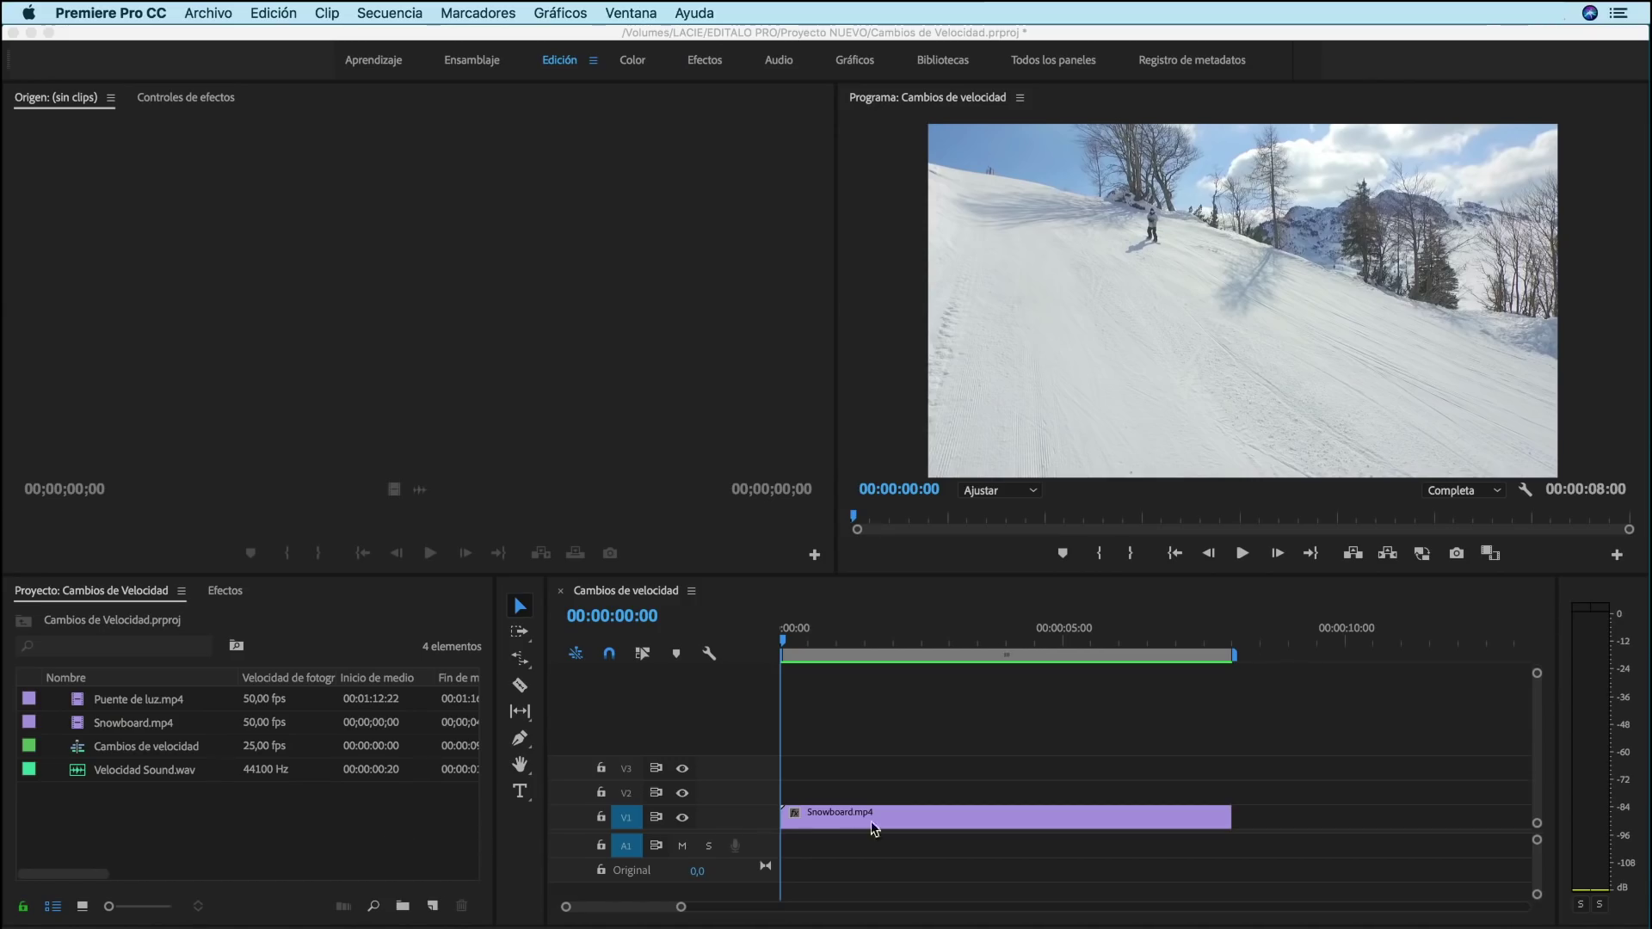
# Slow Snowboard.mp4 to 50% in Velocidad/duración, stretching it to 16 seconds
pyautogui.click(907, 819)
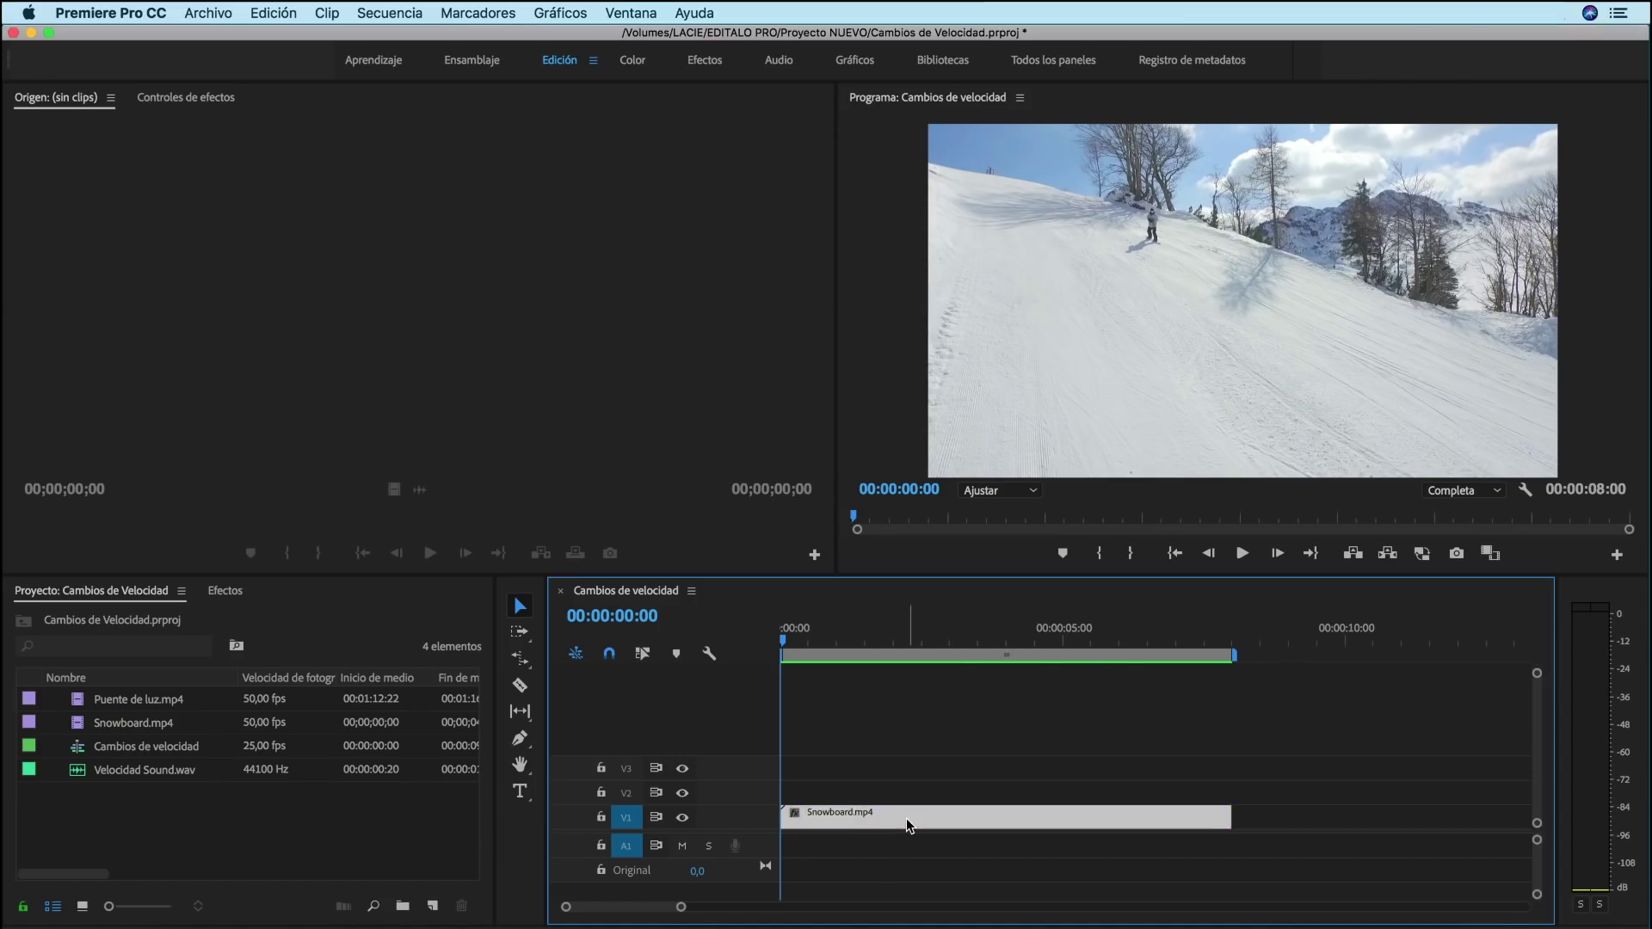
pyautogui.rightClick(905, 818)
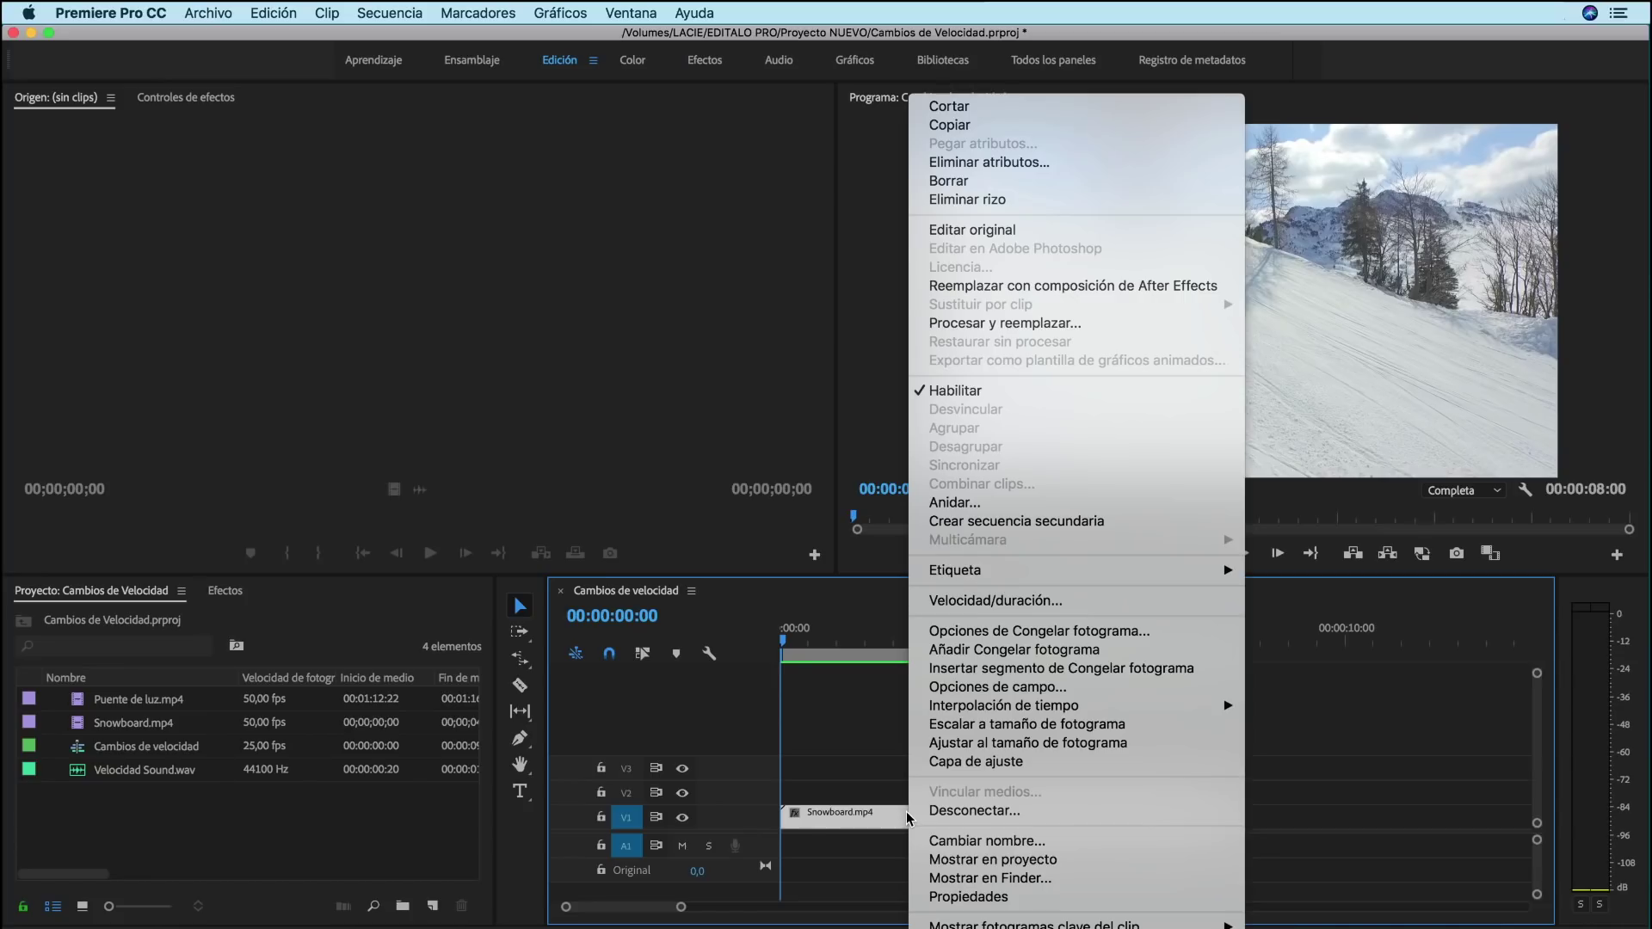
pyautogui.click(967, 605)
pyautogui.write('50')
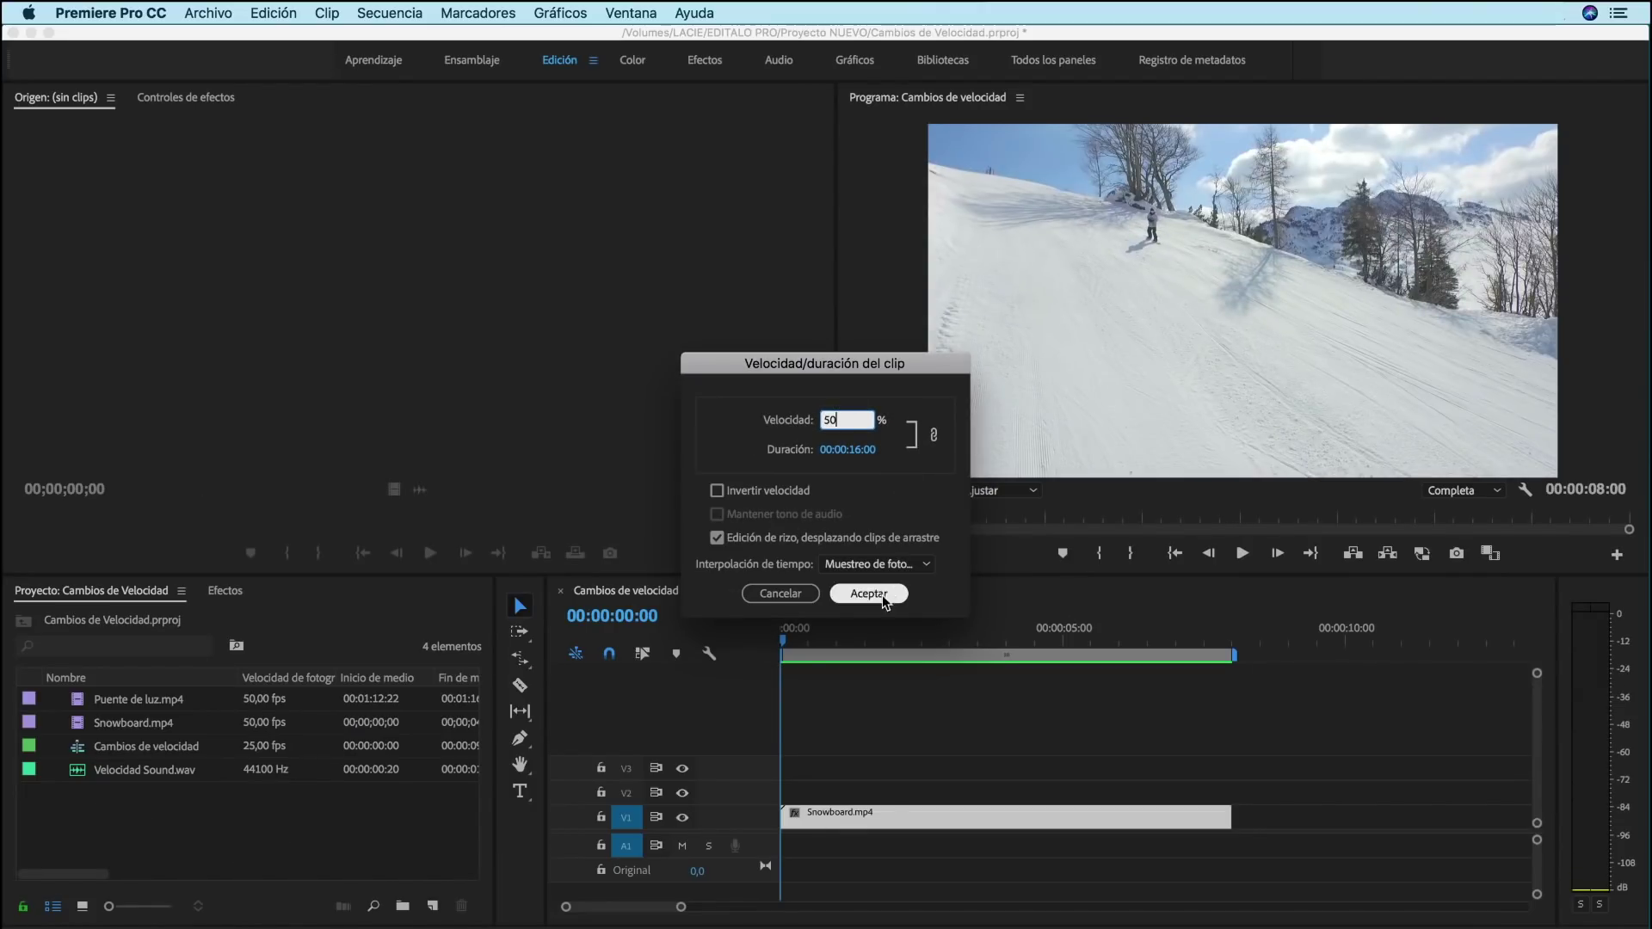
pyautogui.click(867, 594)
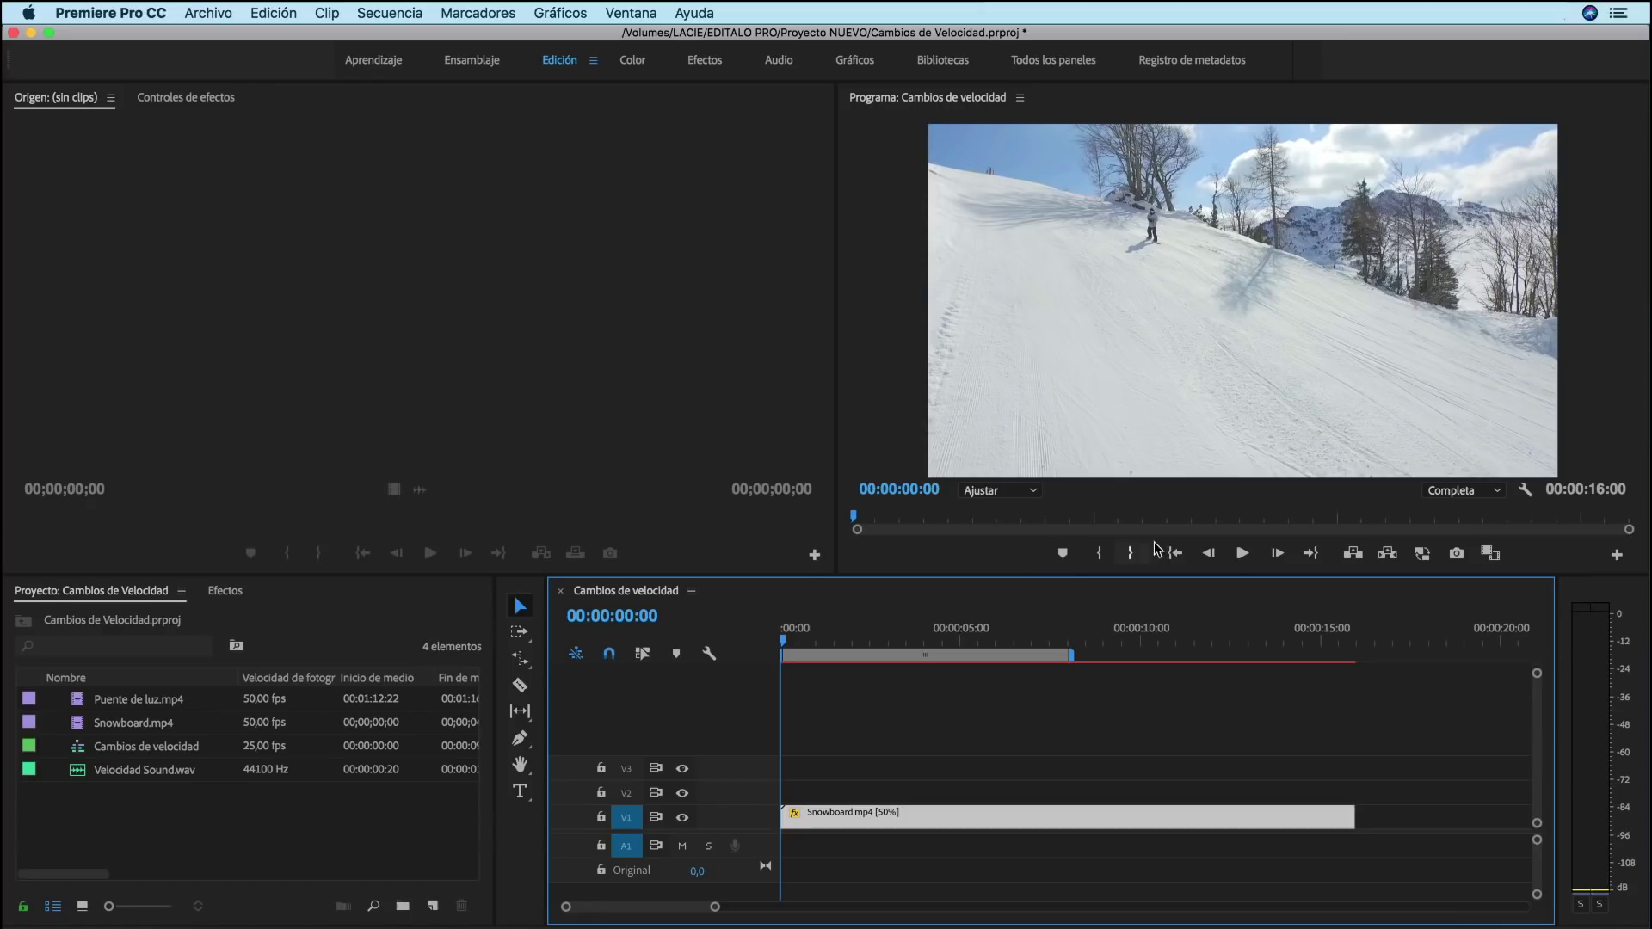
# Preview the 50% clip, then test Snowboard.mp4 at 200% speed and play it back
pyautogui.click(1242, 554)
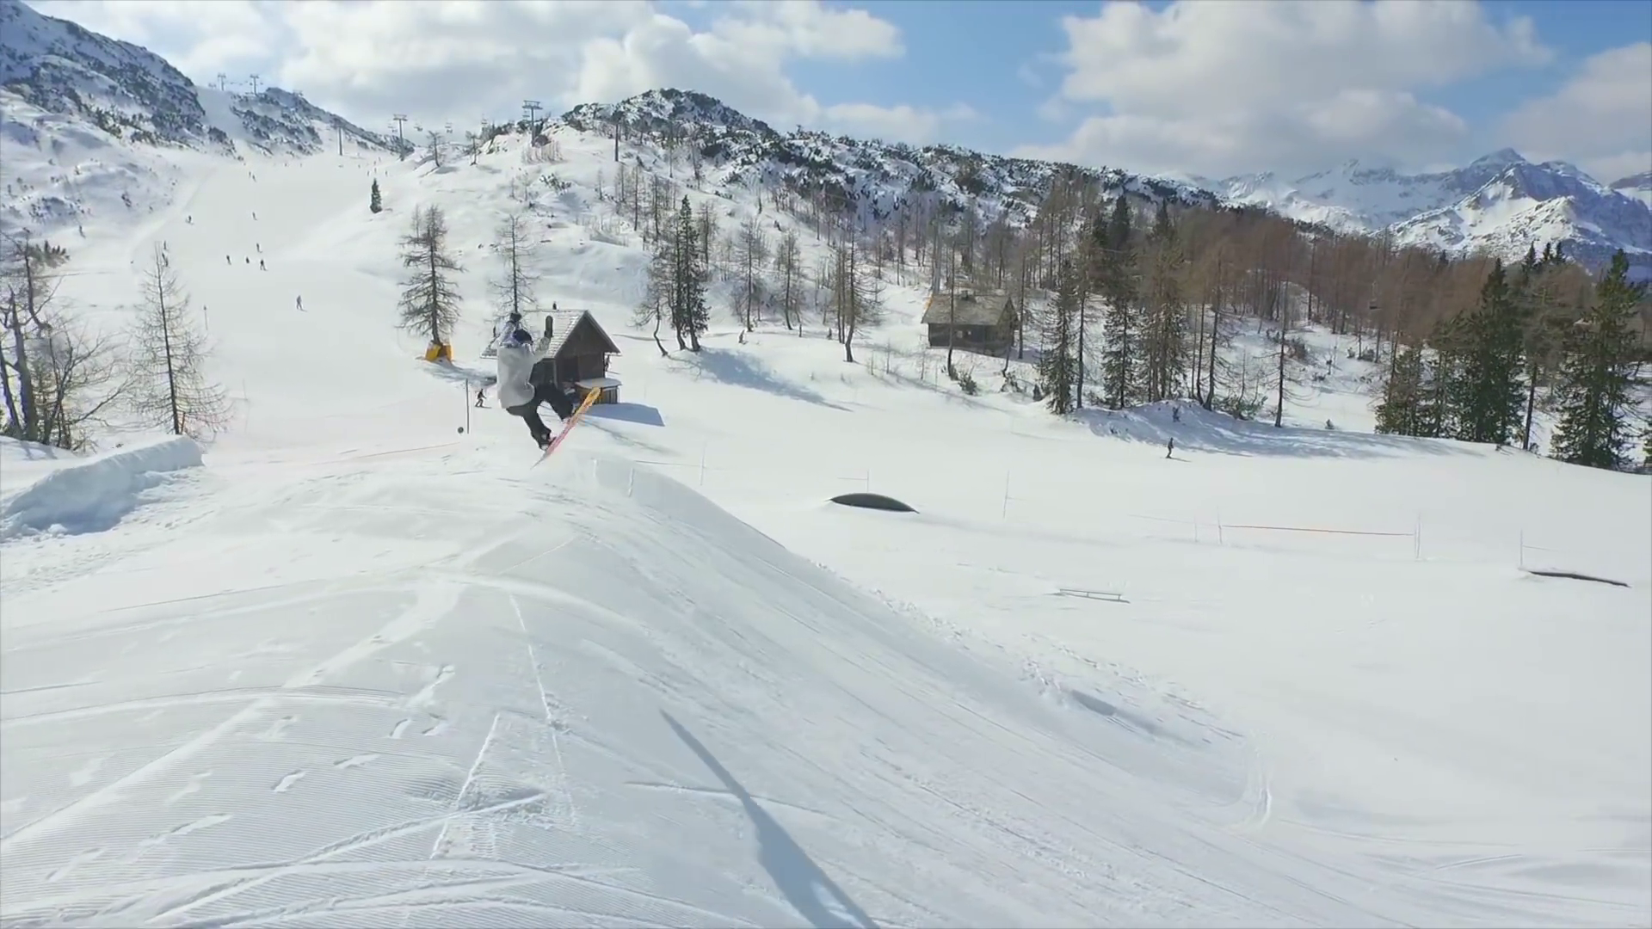
pyautogui.press('Escape')
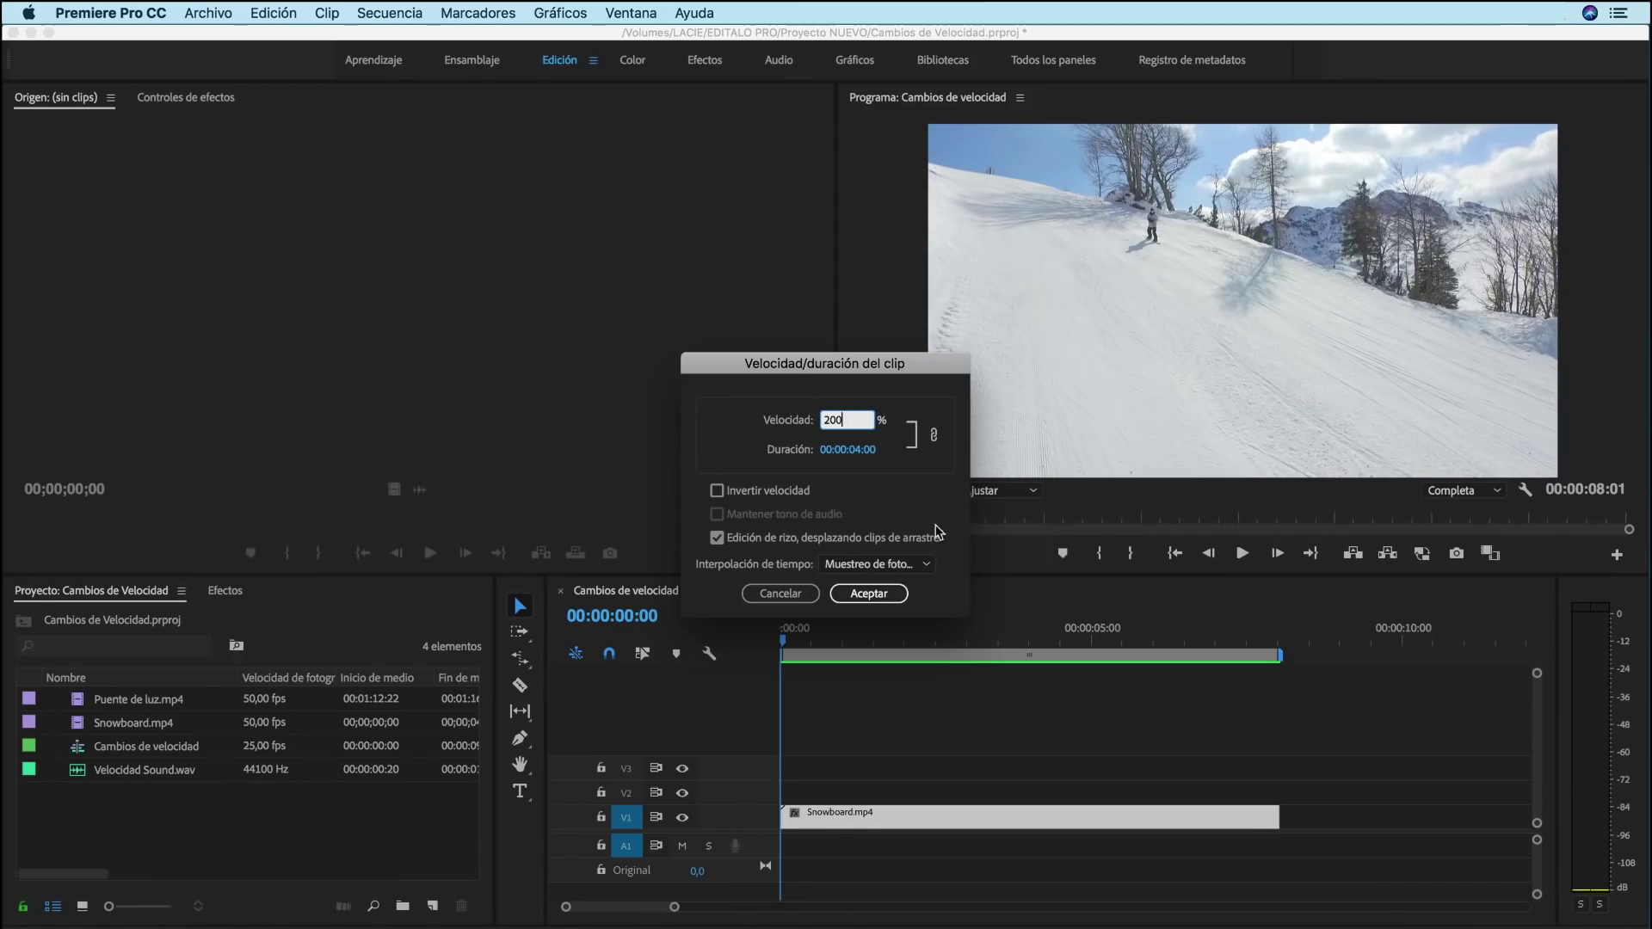
pyautogui.click(869, 594)
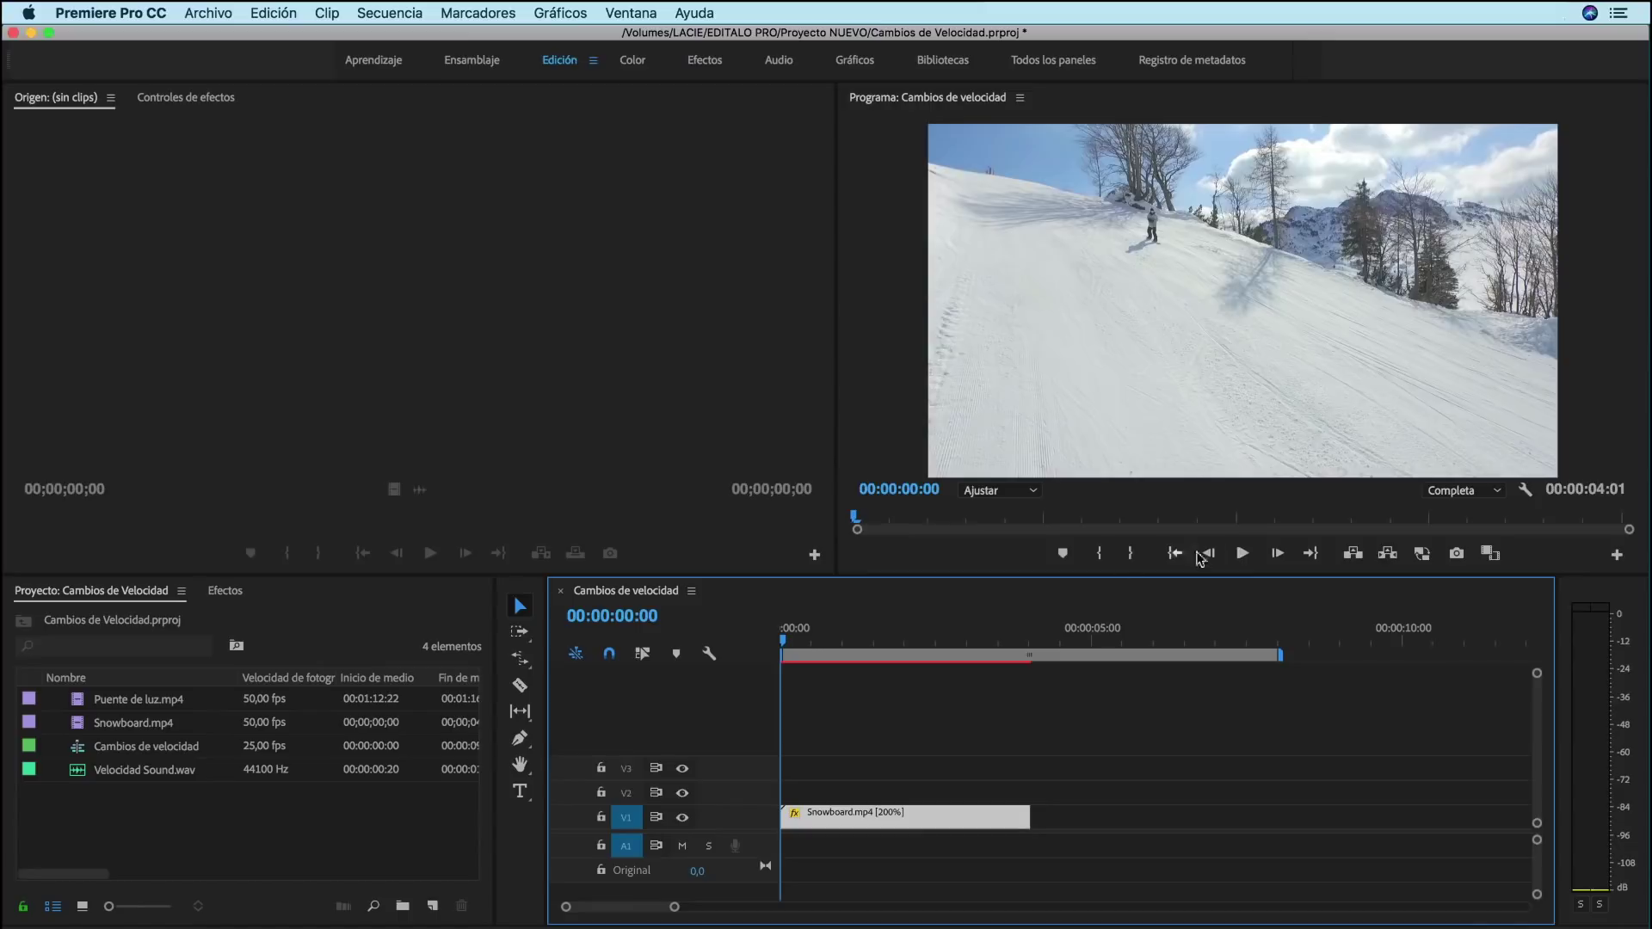
pyautogui.click(1241, 553)
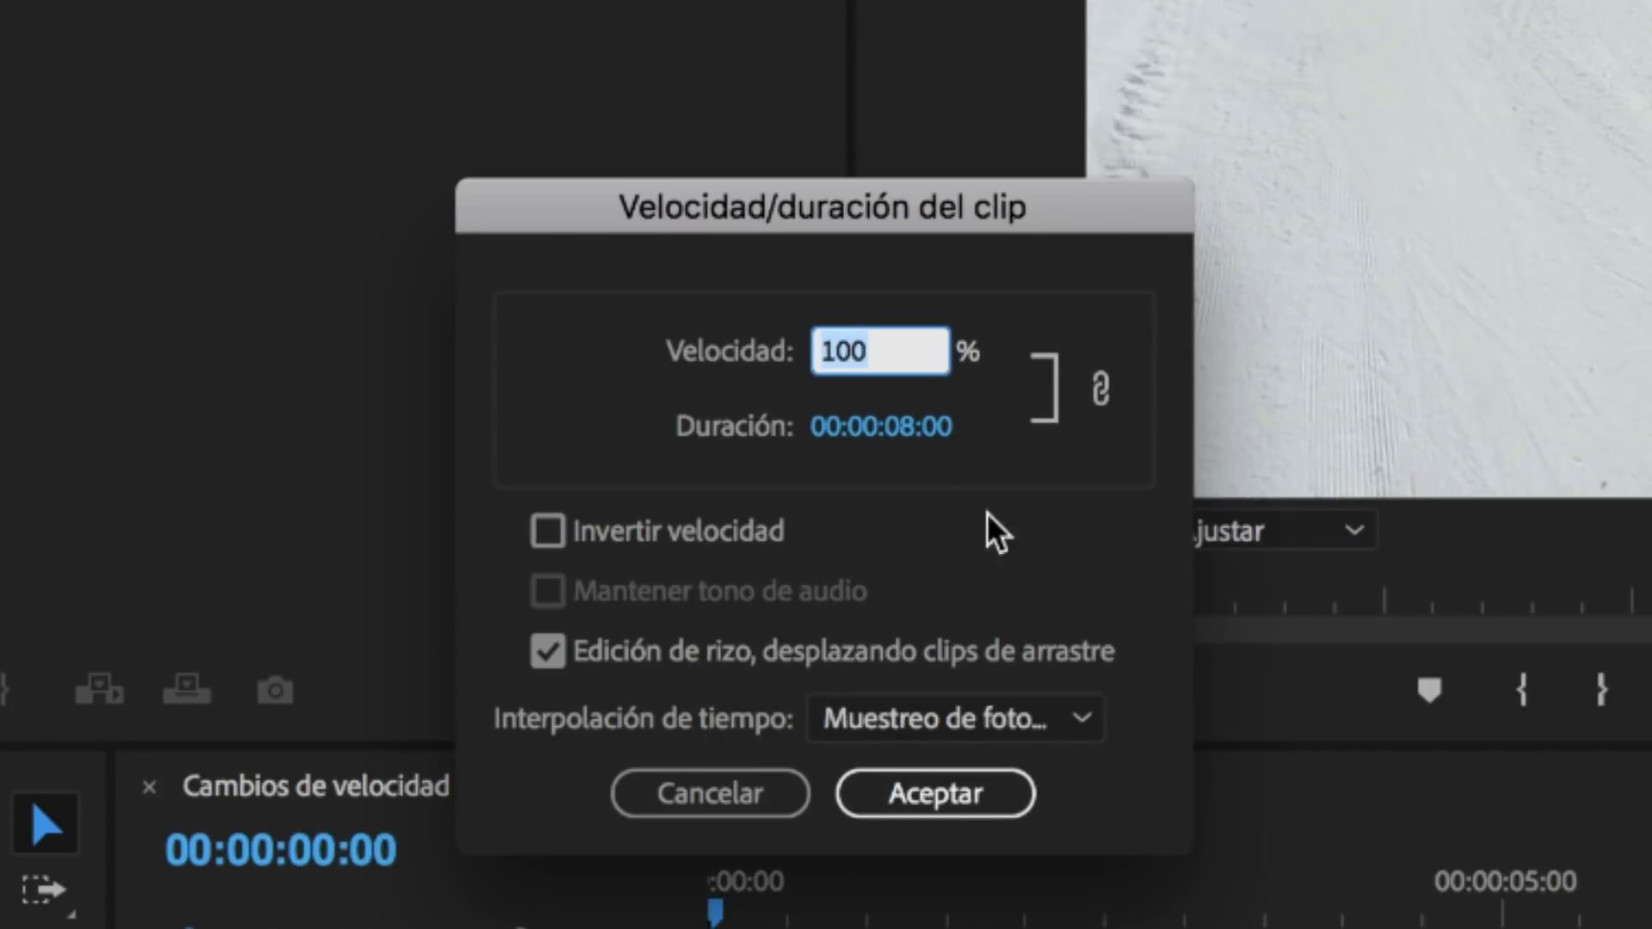
# Try a 00:00:05:00 duration (160% speed) on Snowboard.mp4 and preview the sequence
pyautogui.click(907, 426)
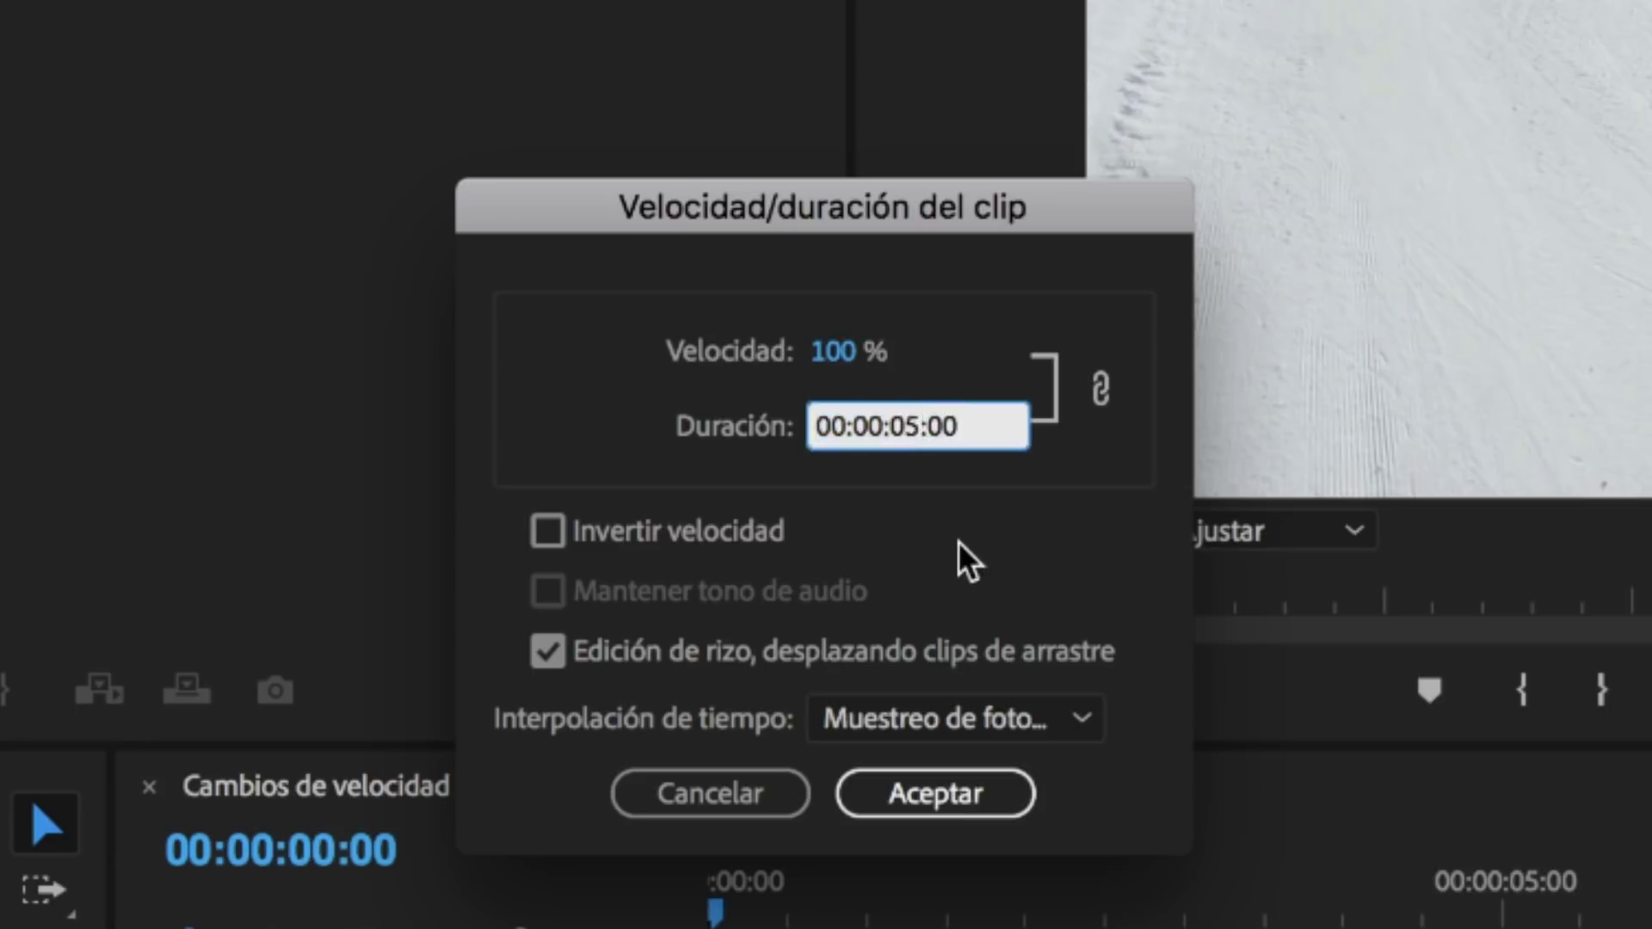
pyautogui.press('Return')
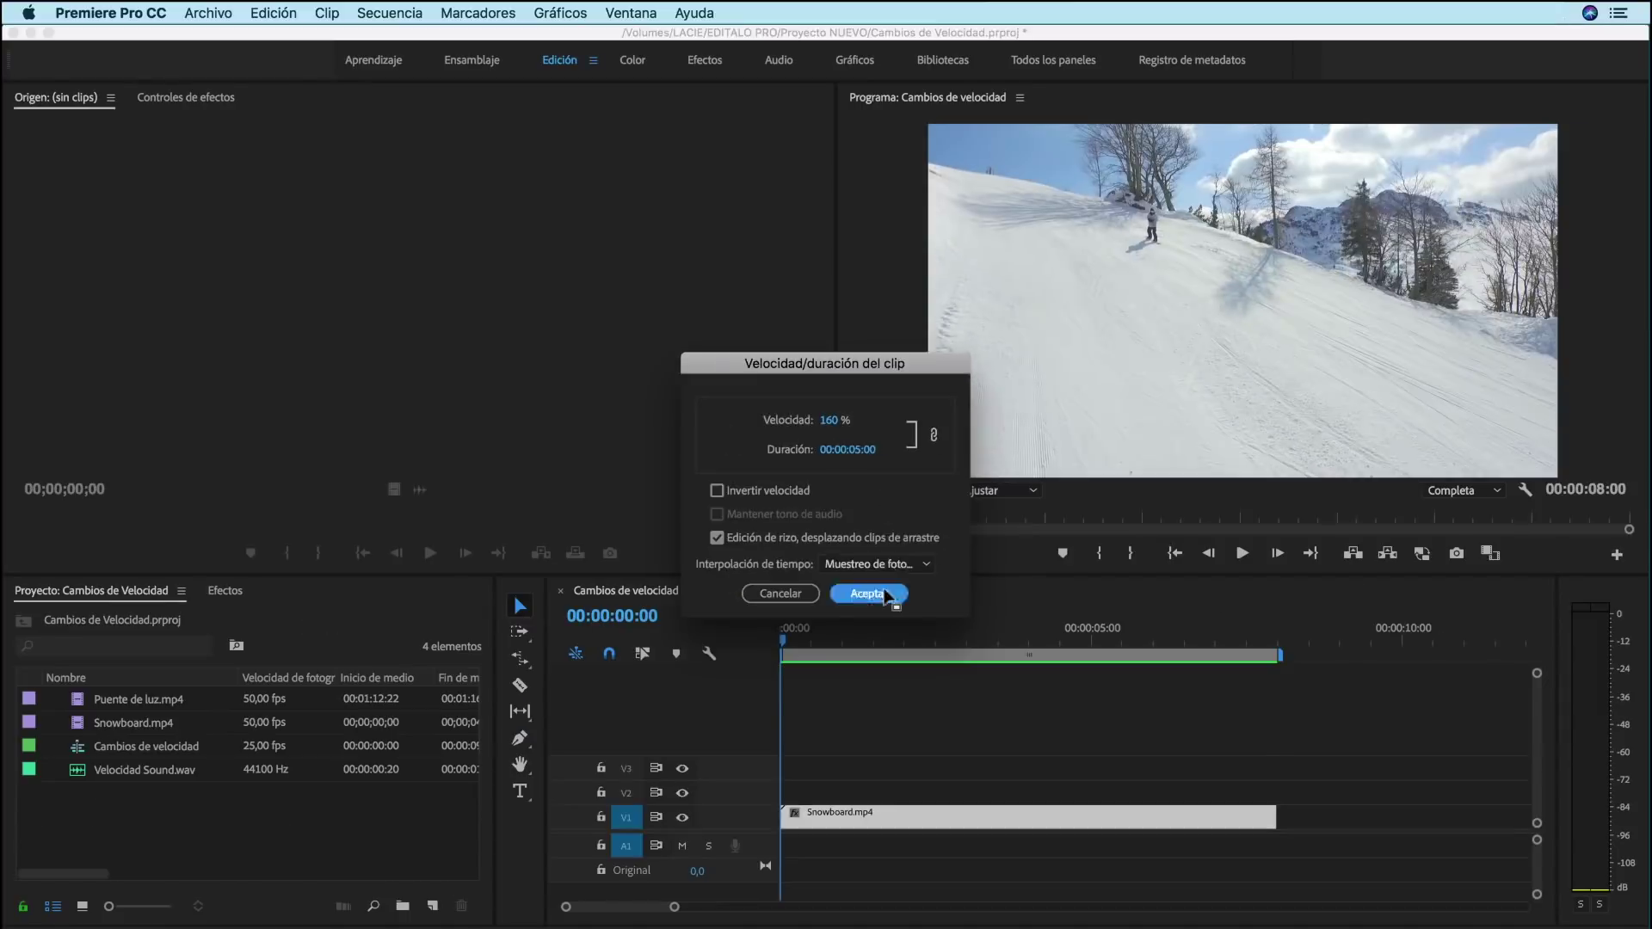
pyautogui.click(889, 593)
pyautogui.click(1241, 555)
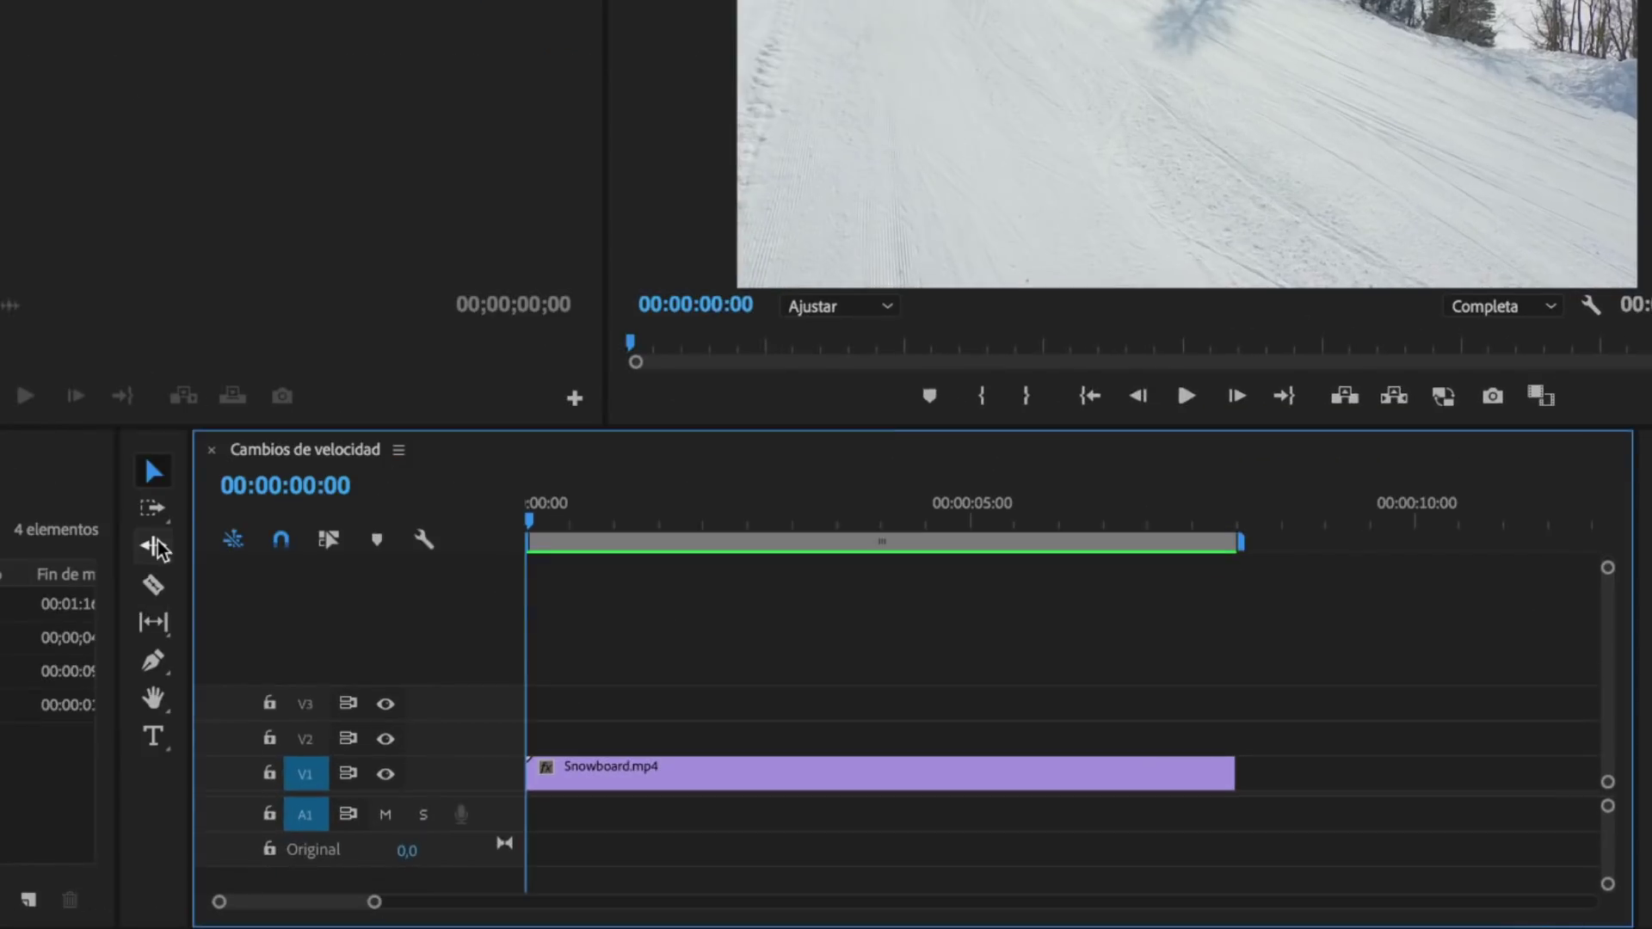
# Rate-stretch the Snowboard clip's end longer, then shorter, leaving it at 202,02% speed
pyautogui.click(462, 641)
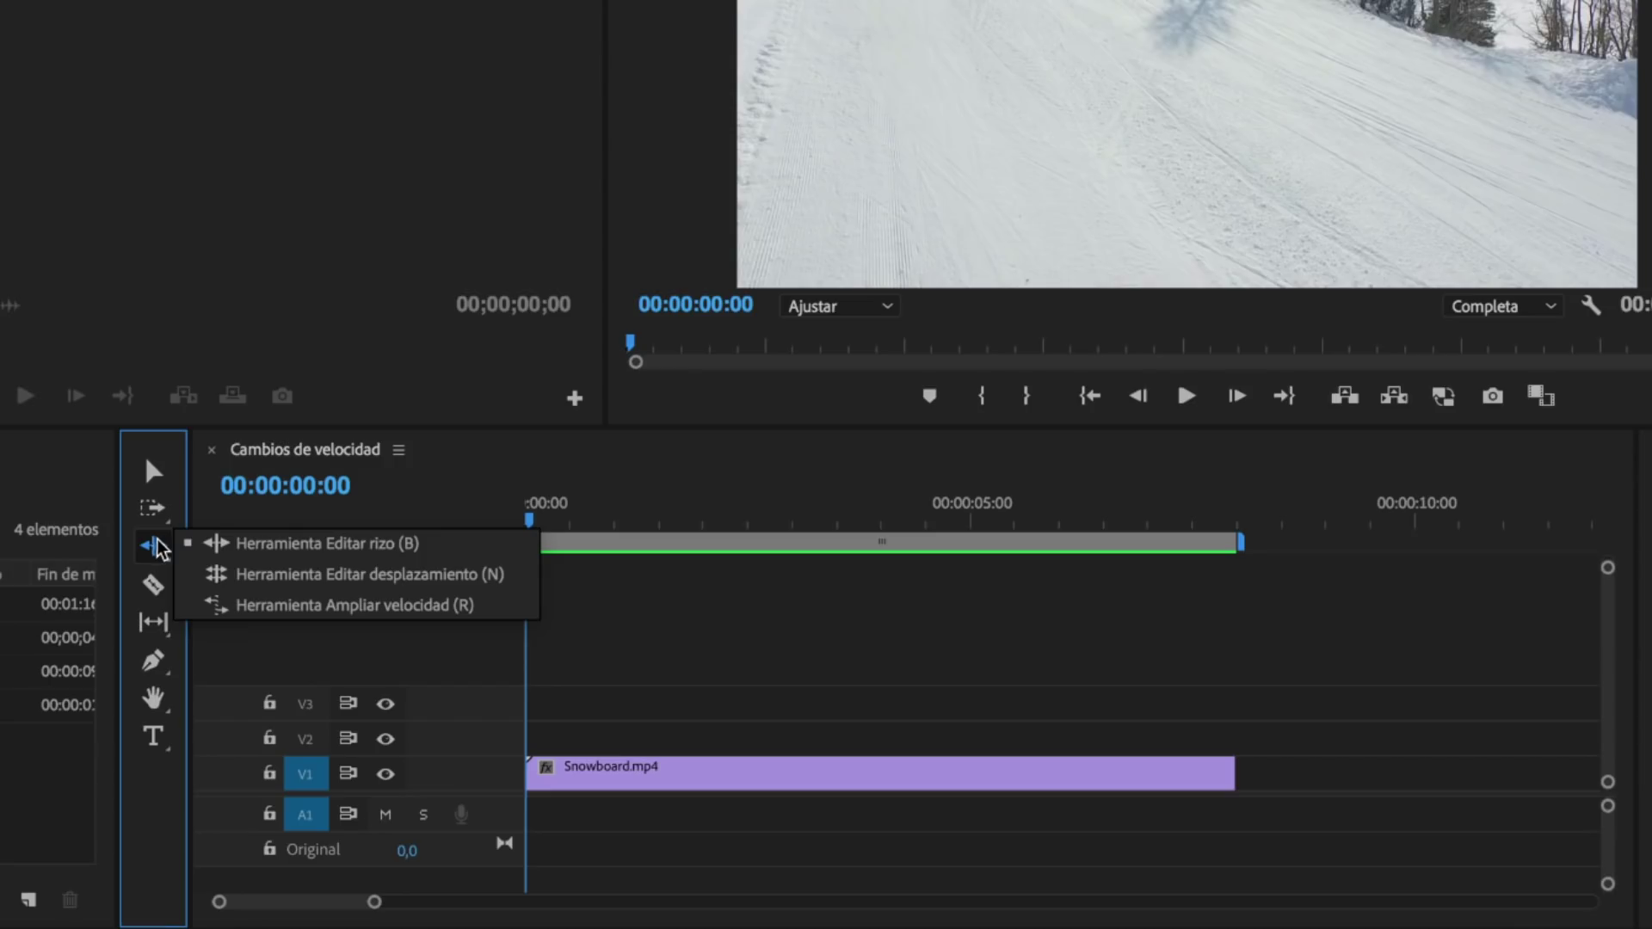
pyautogui.click(353, 611)
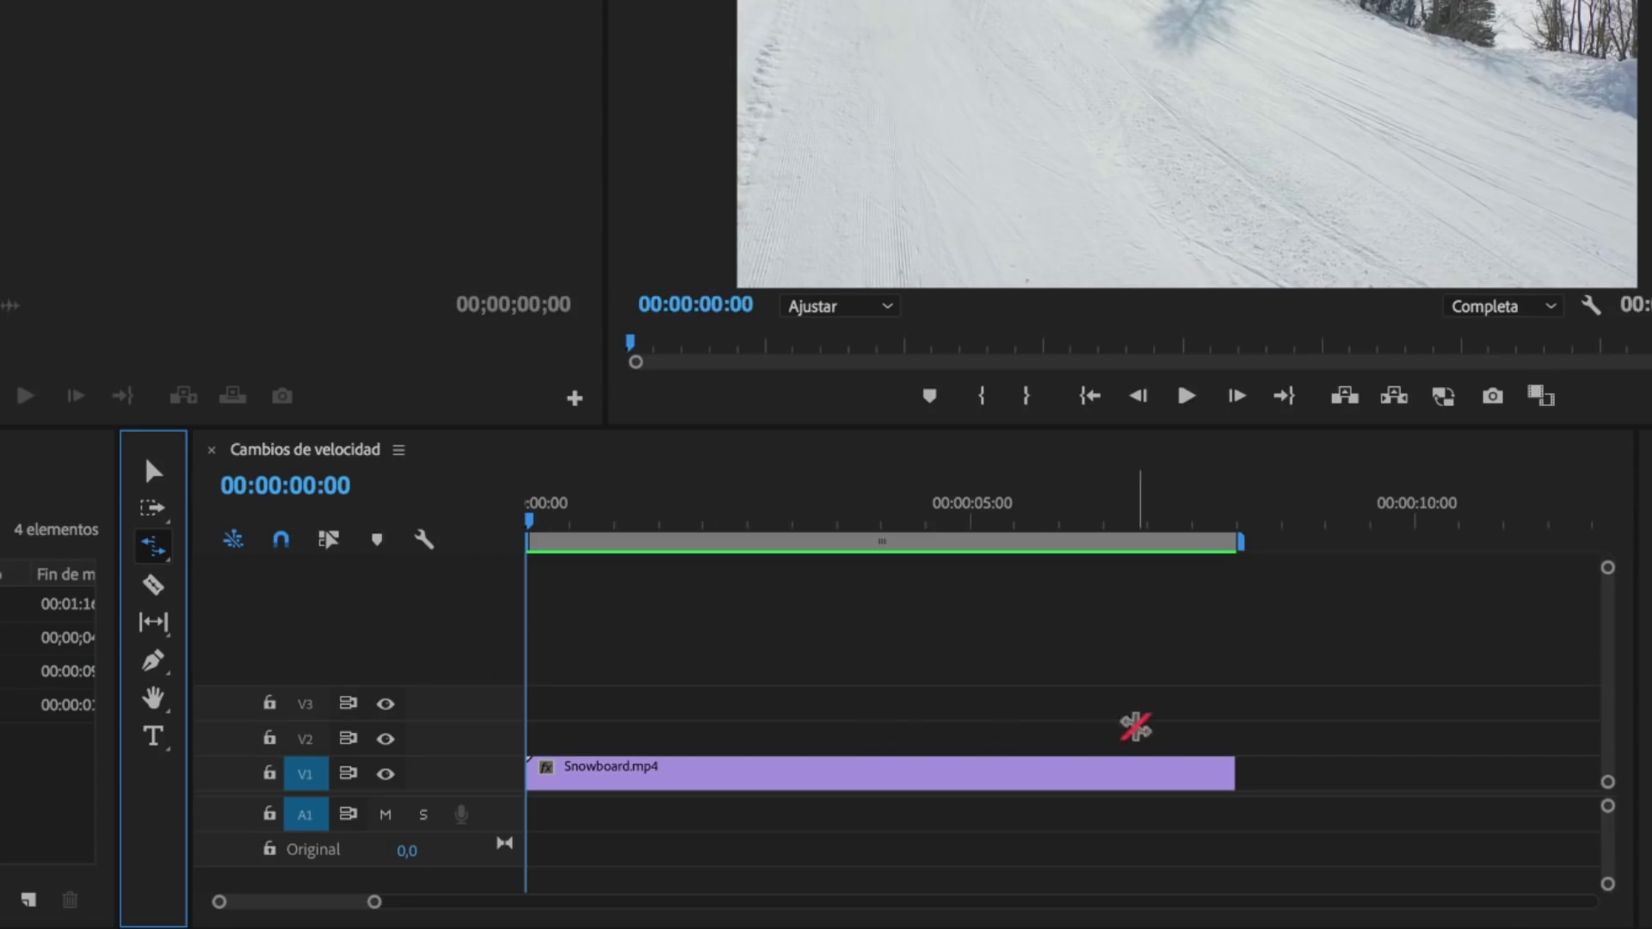
pyautogui.click(1230, 773)
pyautogui.moveTo(1230, 773); pyautogui.dragTo(1452, 779)
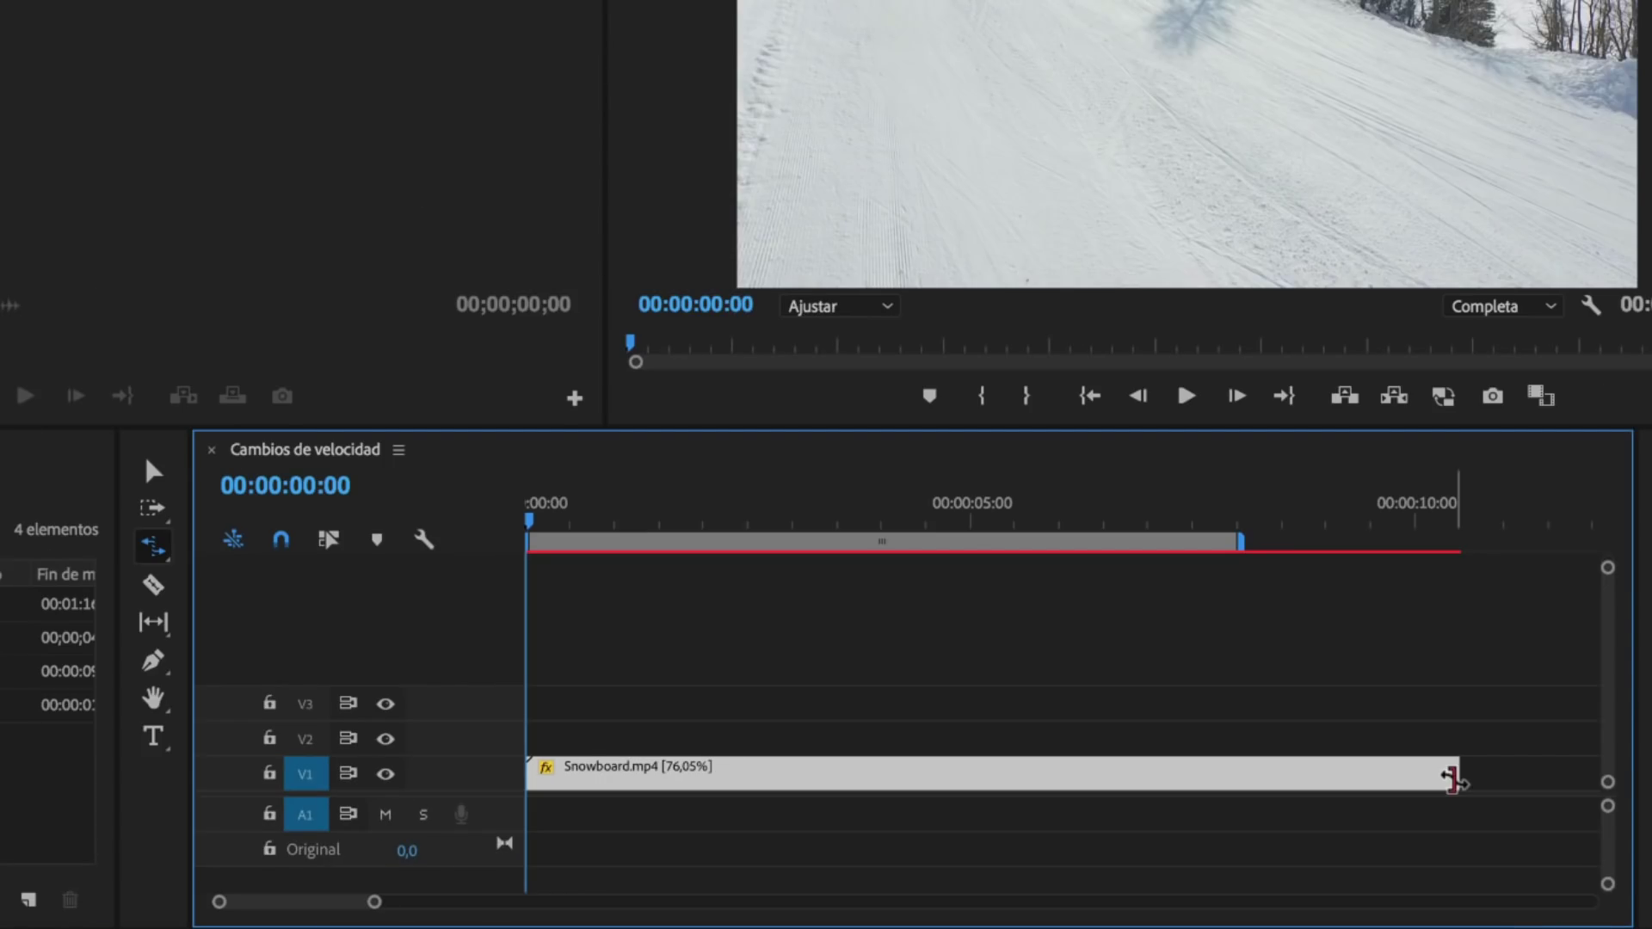
pyautogui.moveTo(1452, 778); pyautogui.dragTo(872, 778)
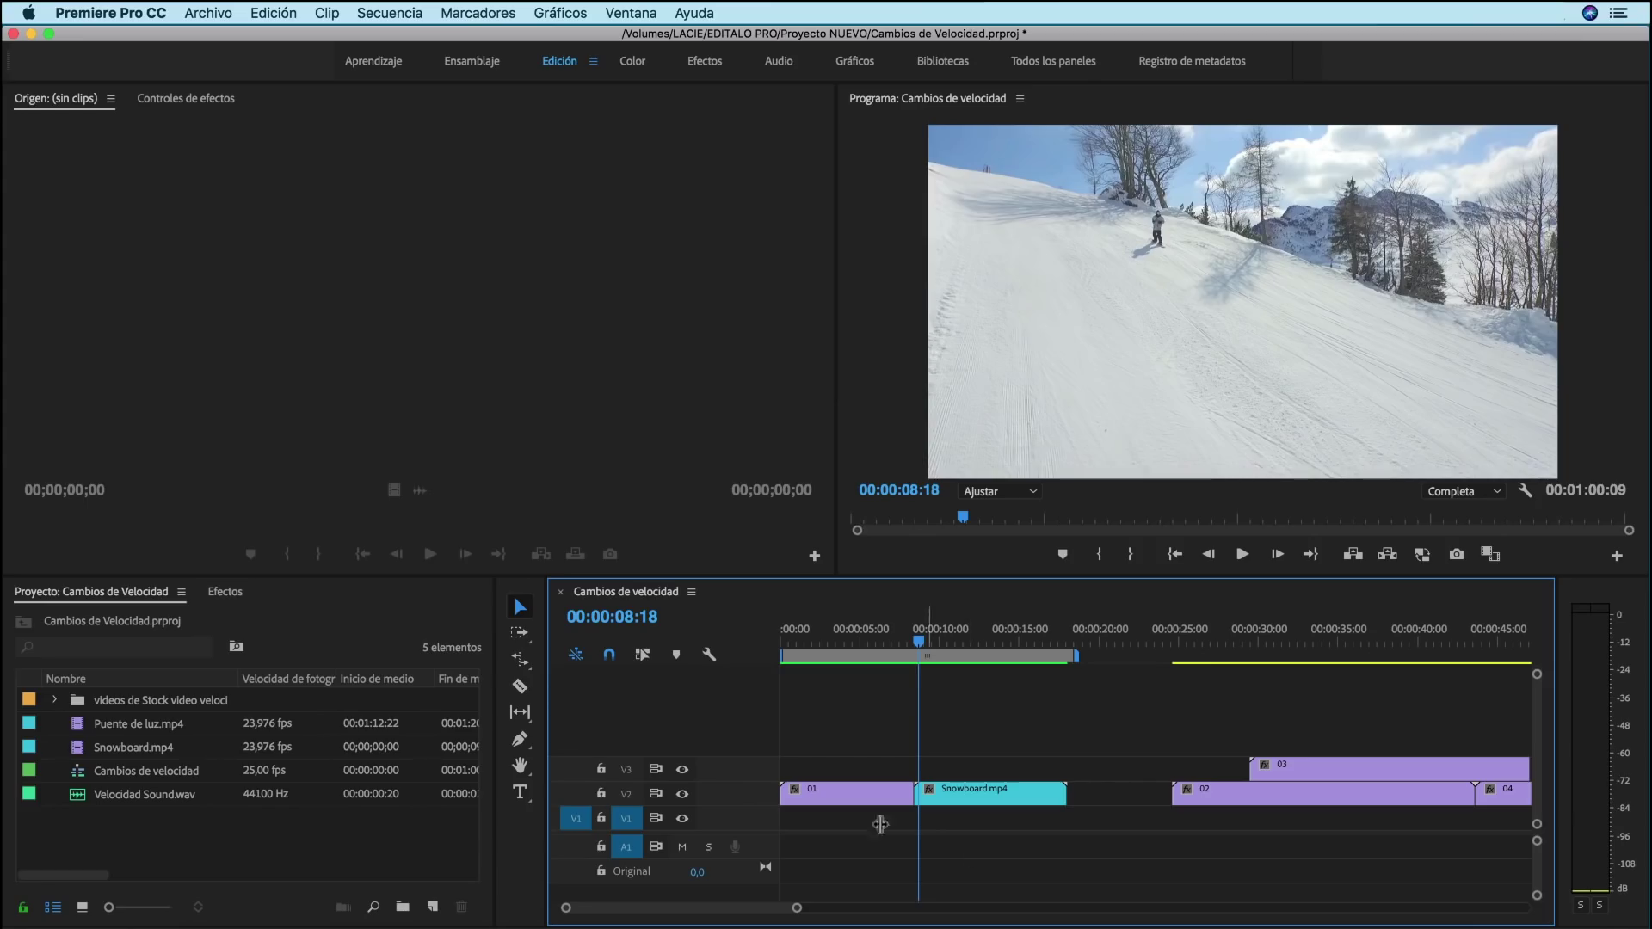
# Rate-stretch Snowboard.mp4 to 59,41% so it fills the gap before clip 02
pyautogui.click(519, 661)
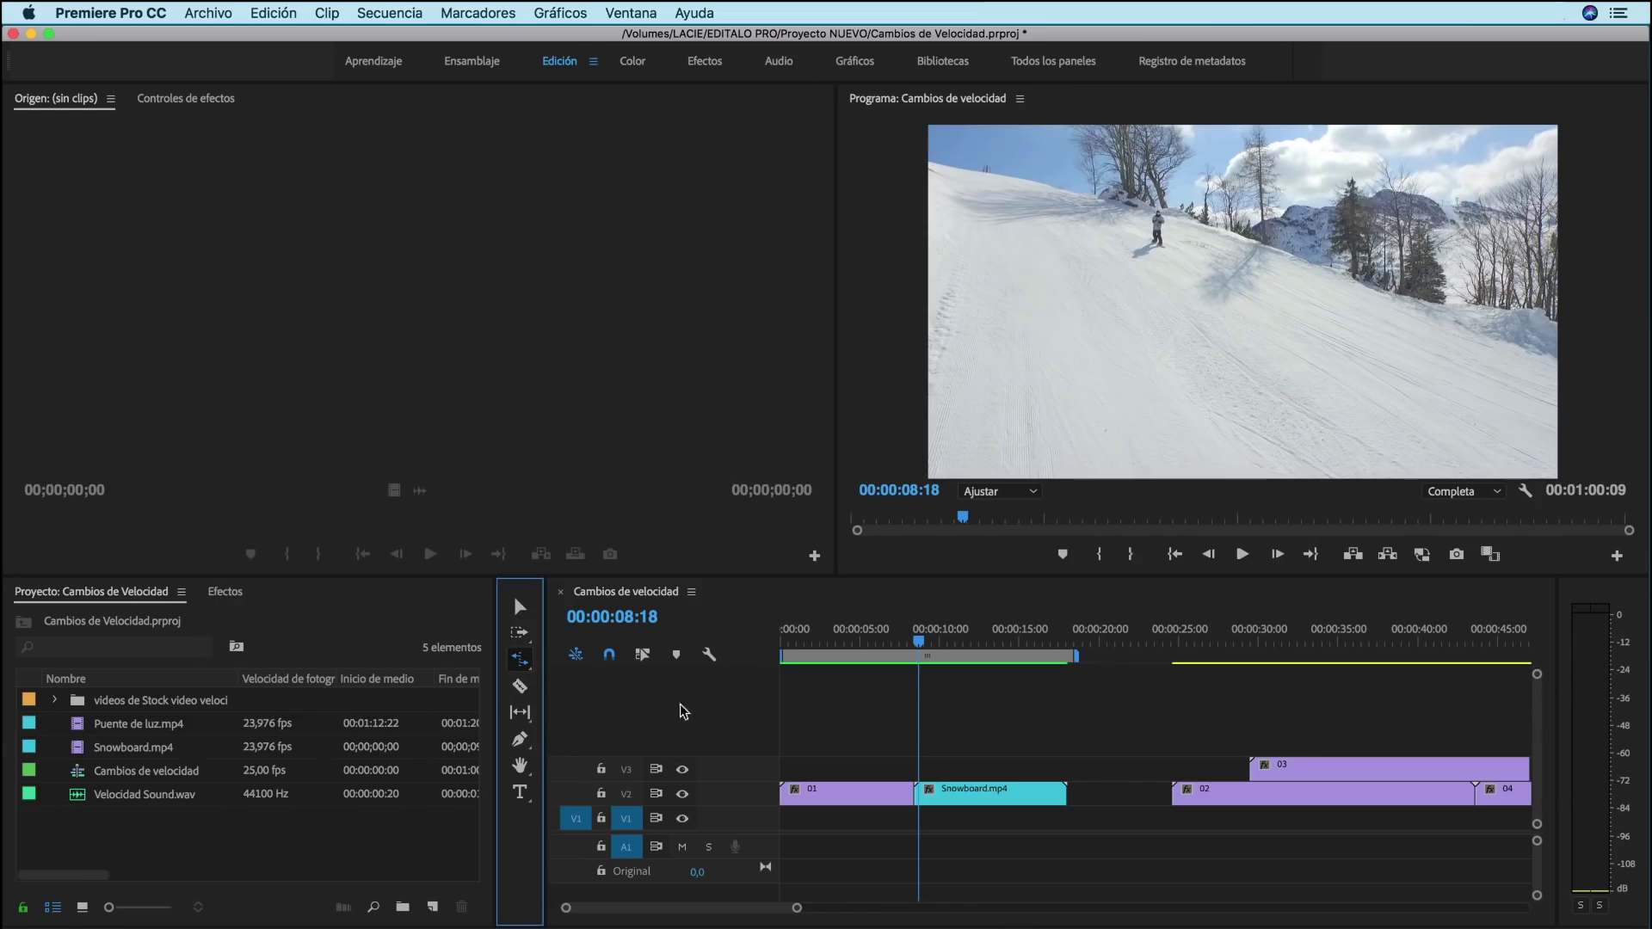
pyautogui.click(1062, 789)
pyautogui.moveTo(1062, 789); pyautogui.dragTo(1167, 792)
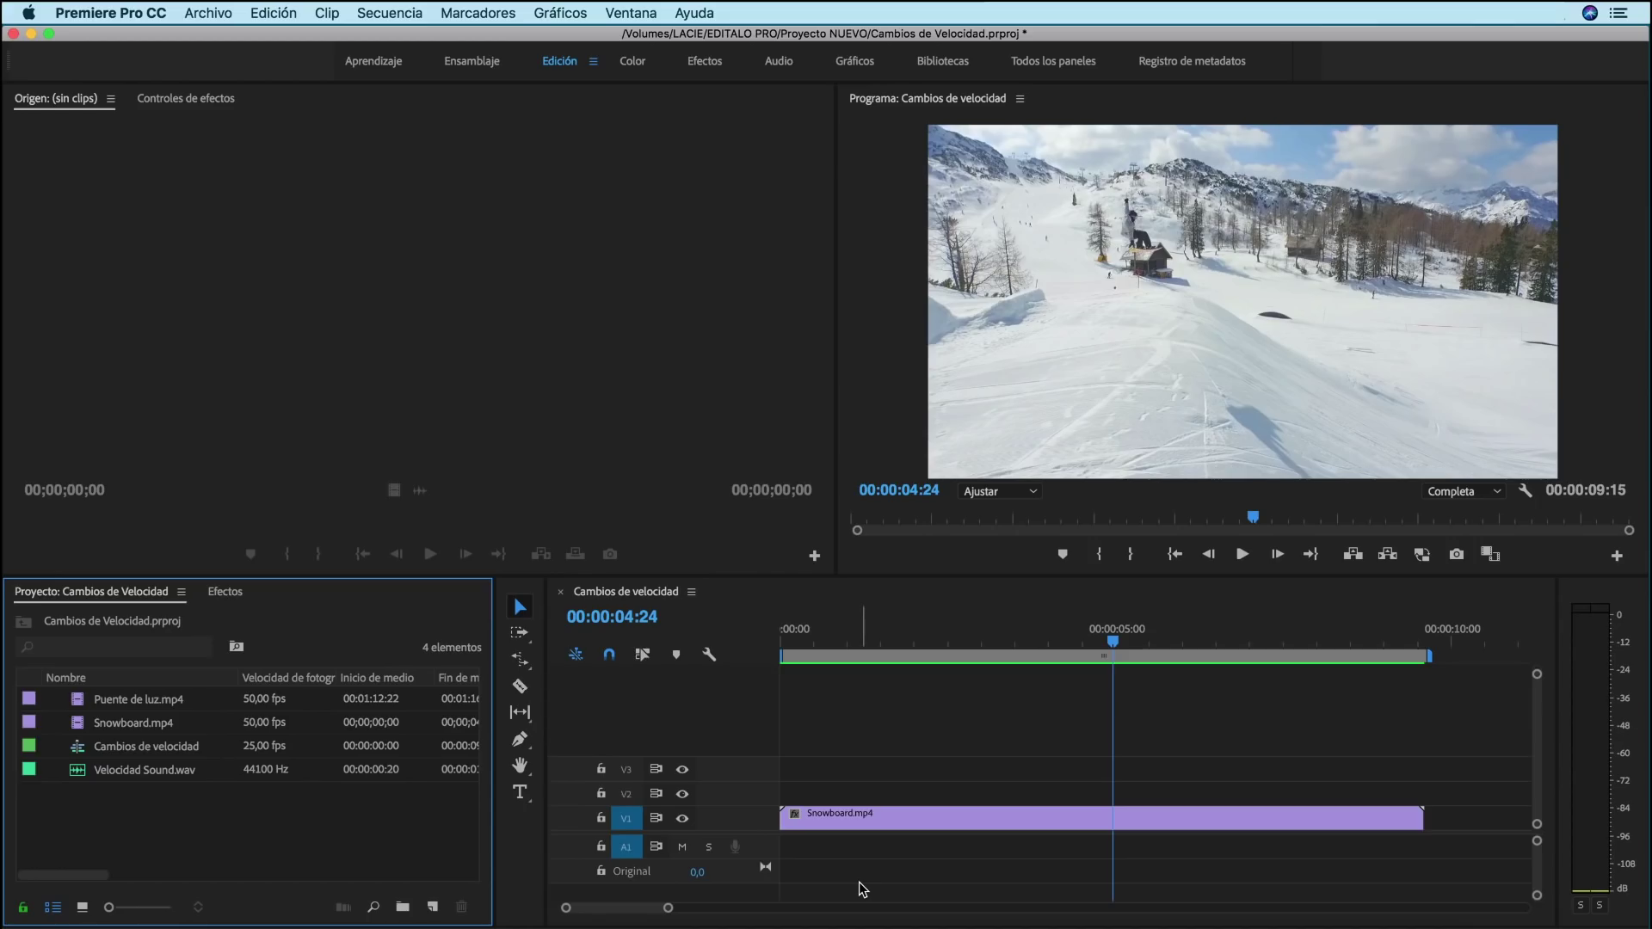
# Check the clip's Reasignación del tiempo speed of 100,00% in Controles de efectos
pyautogui.click(936, 824)
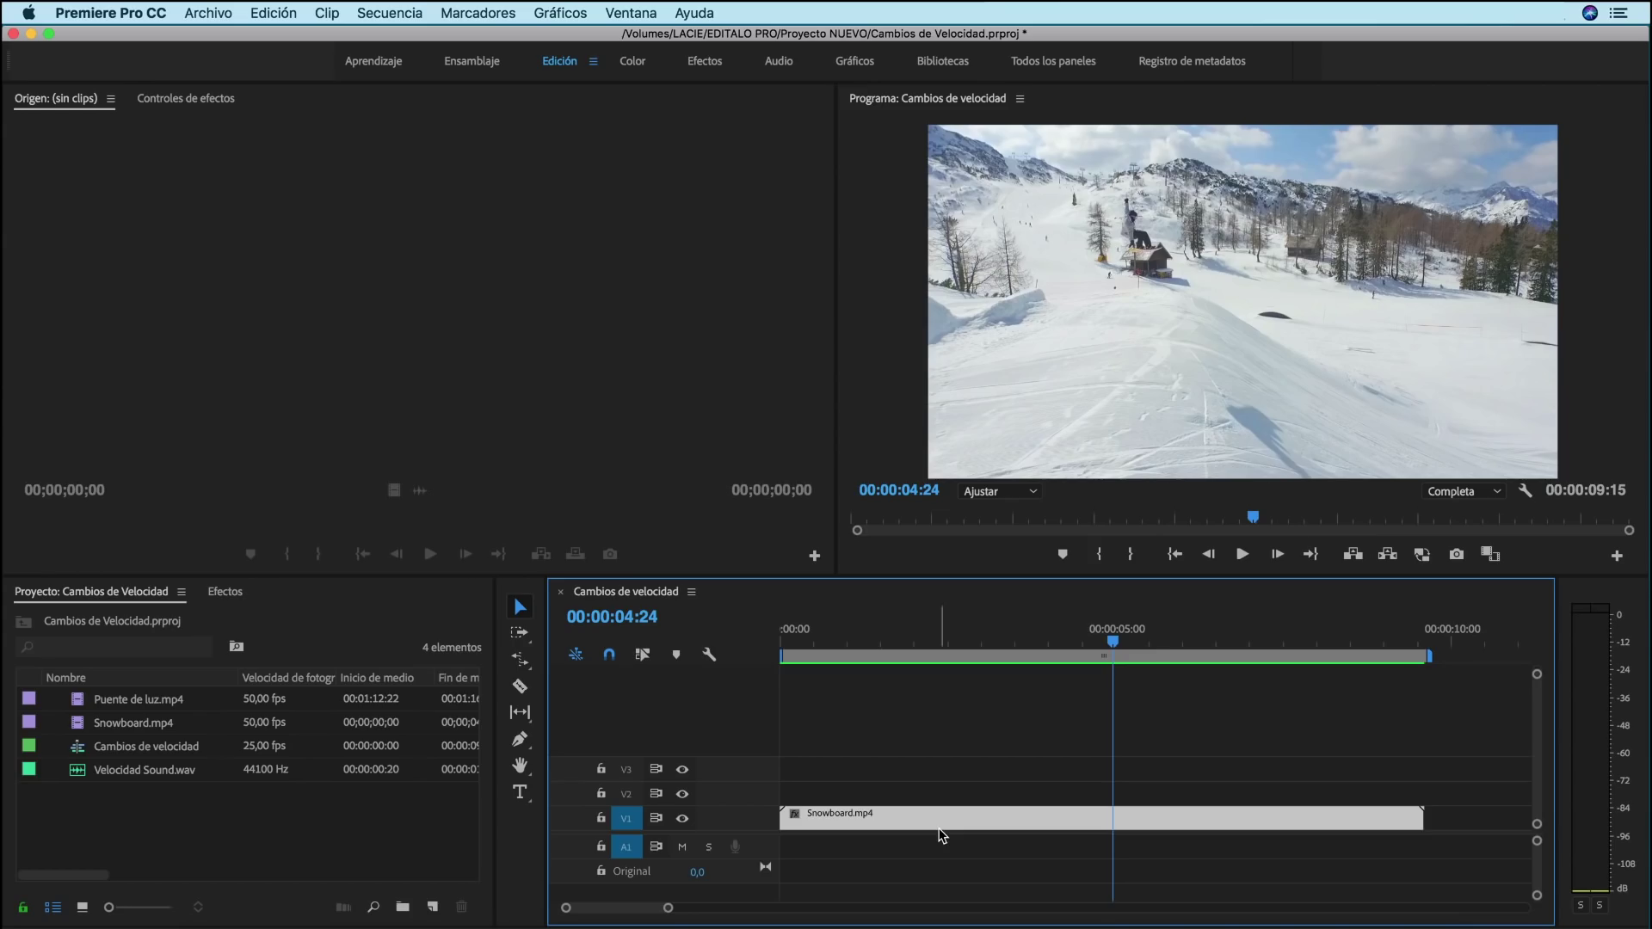
pyautogui.click(220, 103)
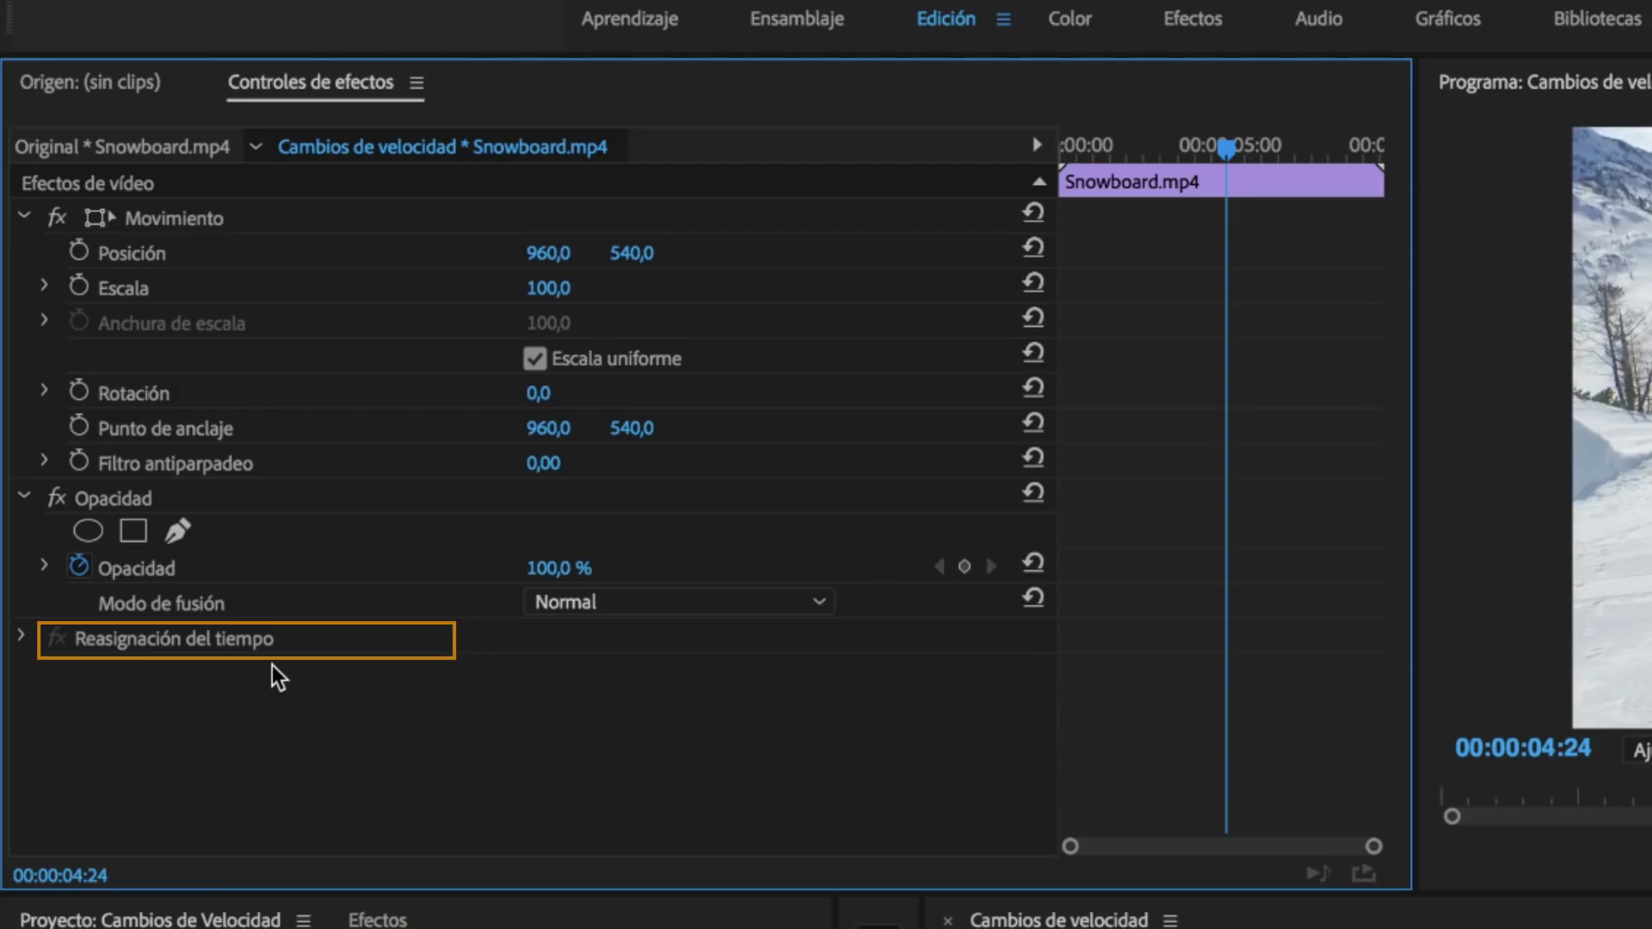
pyautogui.click(24, 638)
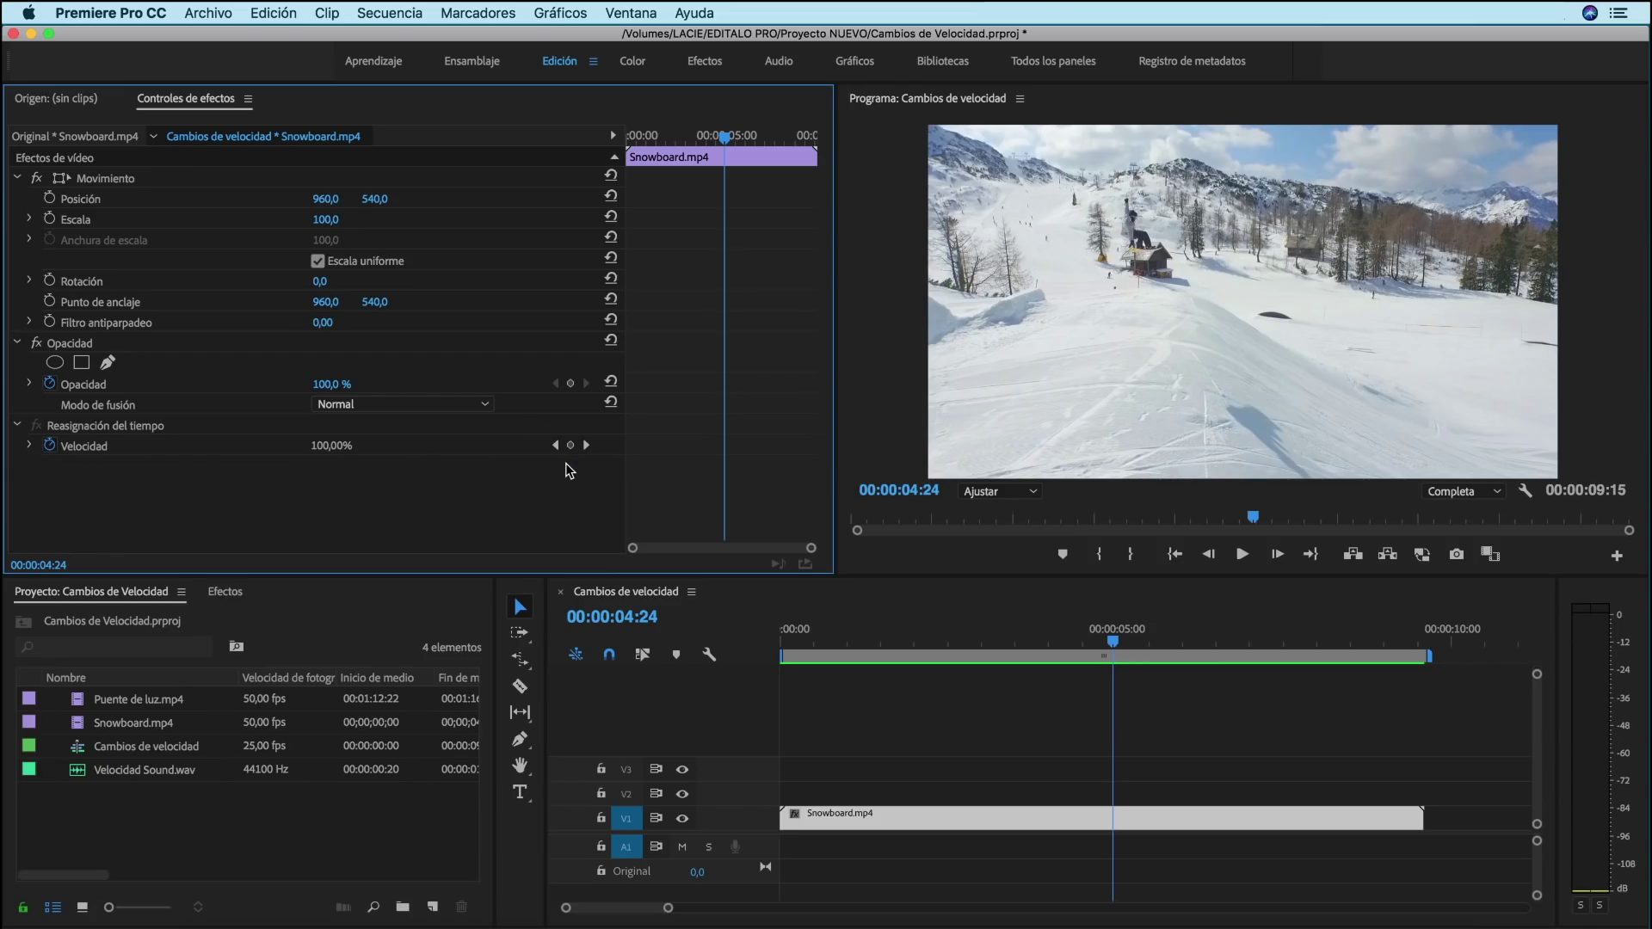
pyautogui.click(843, 705)
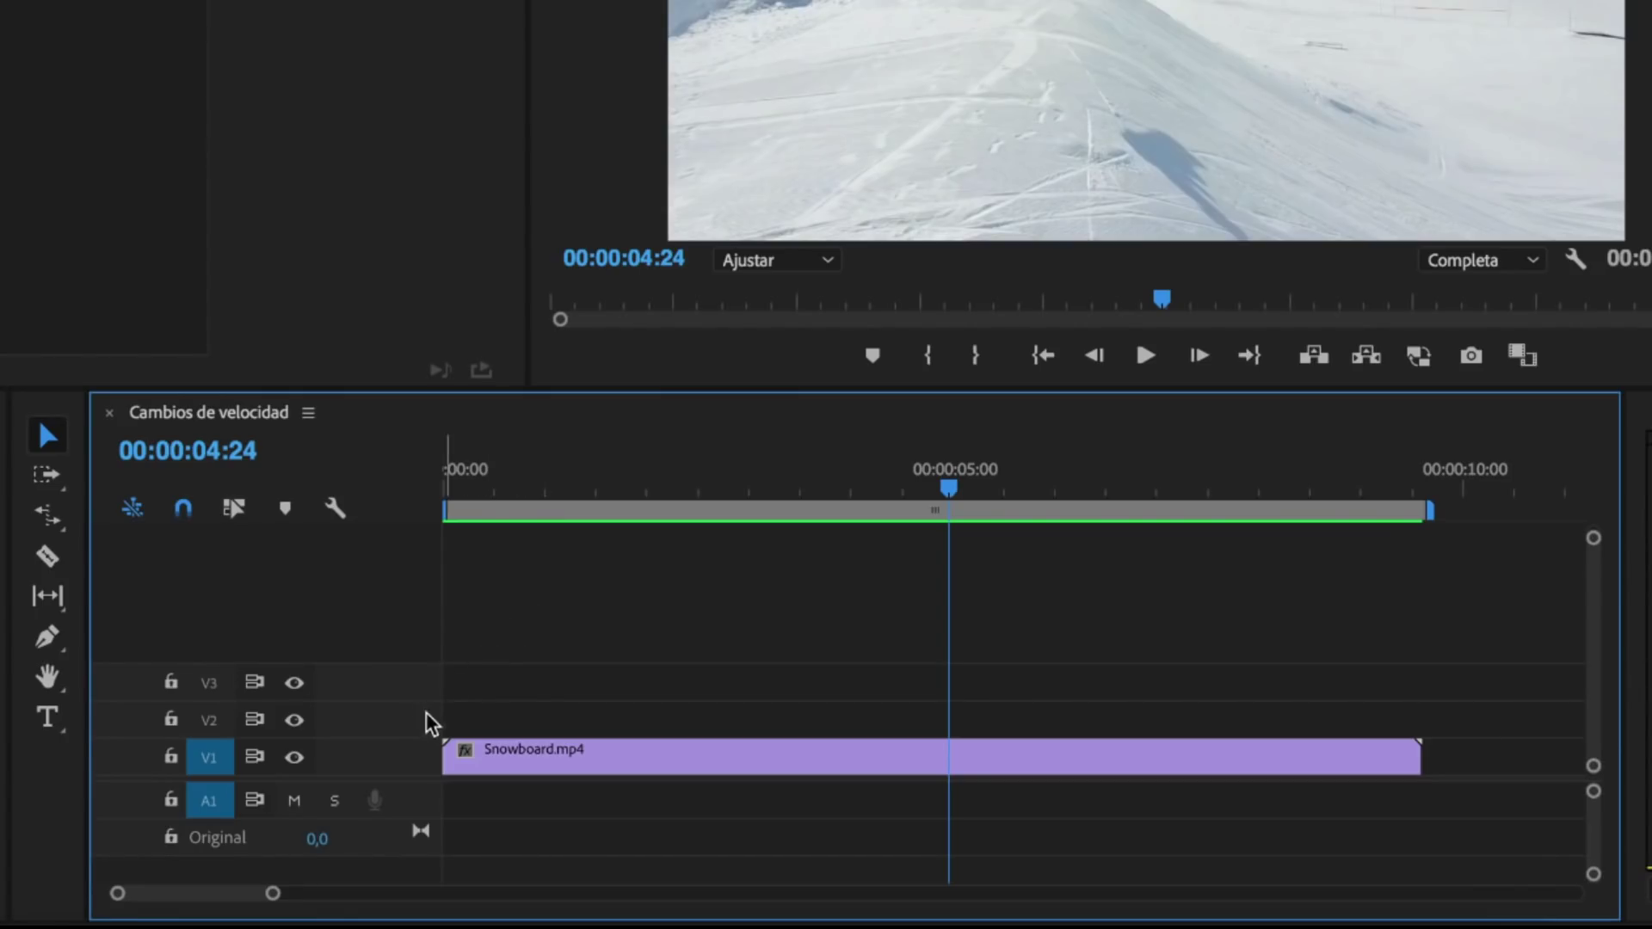
# Enlarge track V1 and show the clip's Reasignación del tiempo > Velocidad line
pyautogui.moveTo(415, 720); pyautogui.dragTo(426, 623)
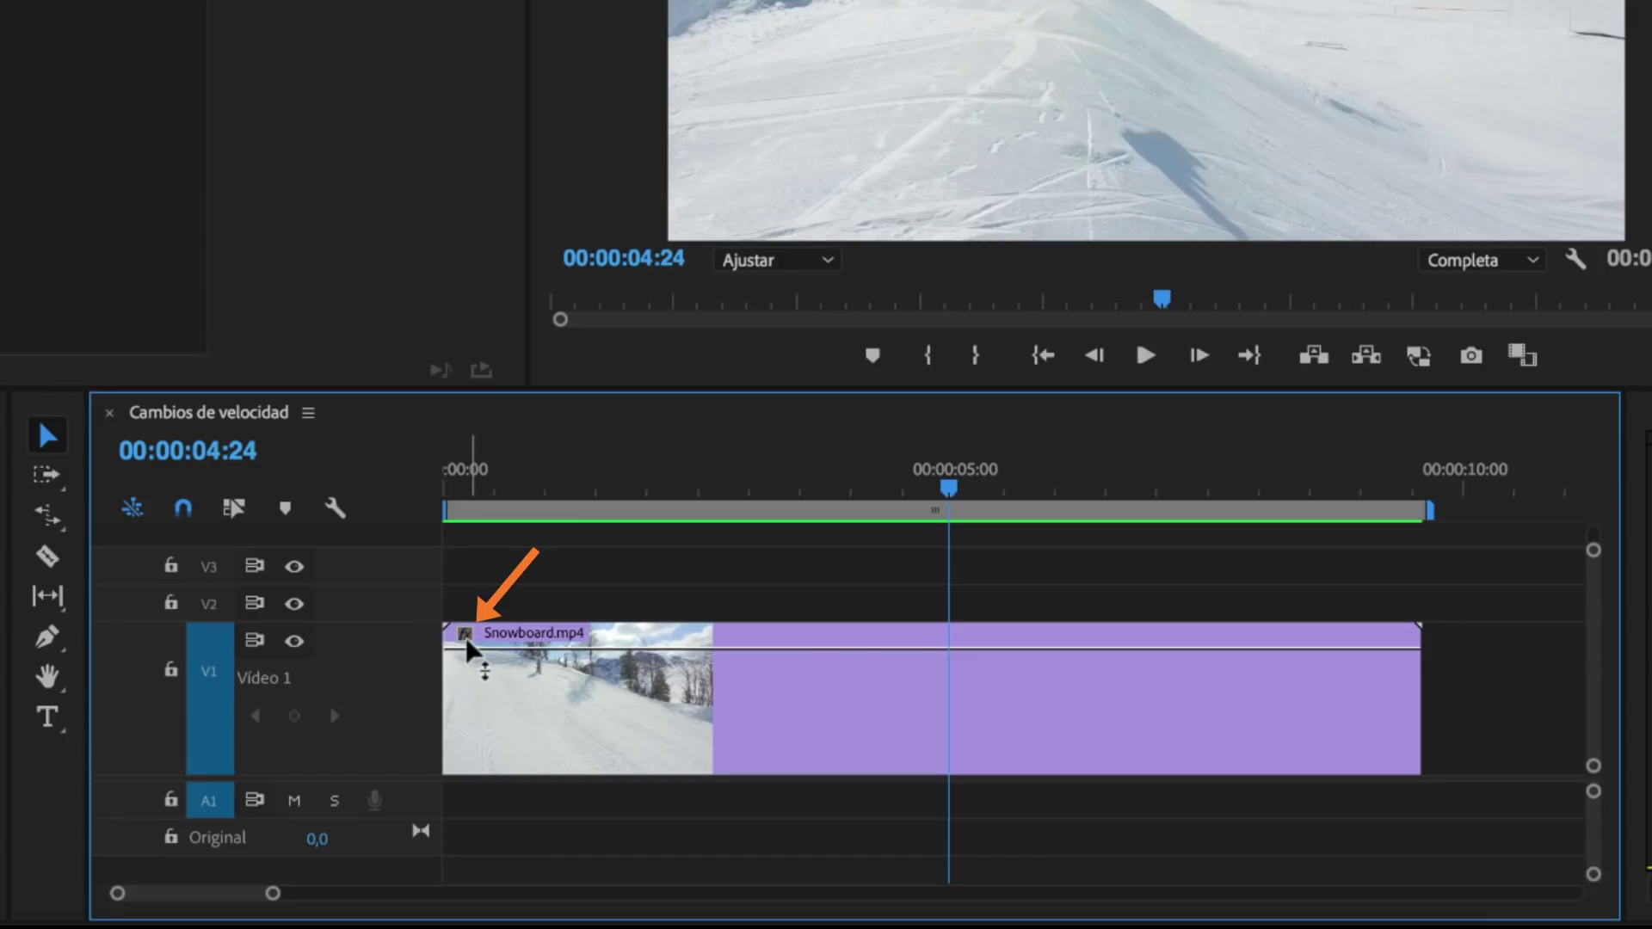
pyautogui.click(466, 634)
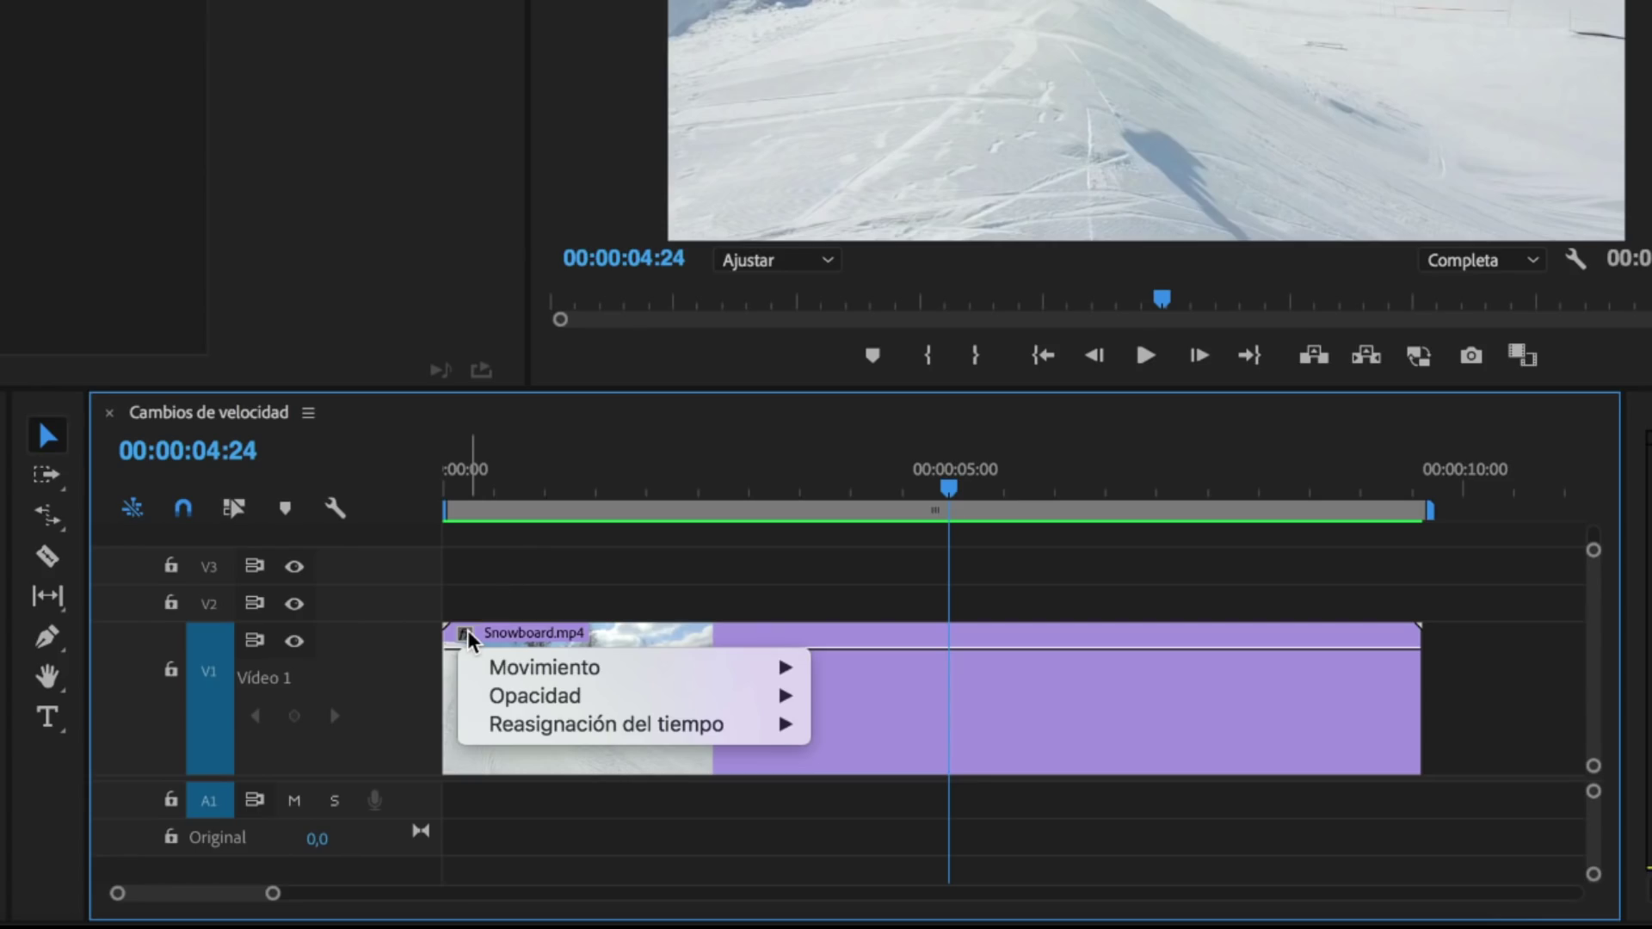
pyautogui.moveTo(475, 730)
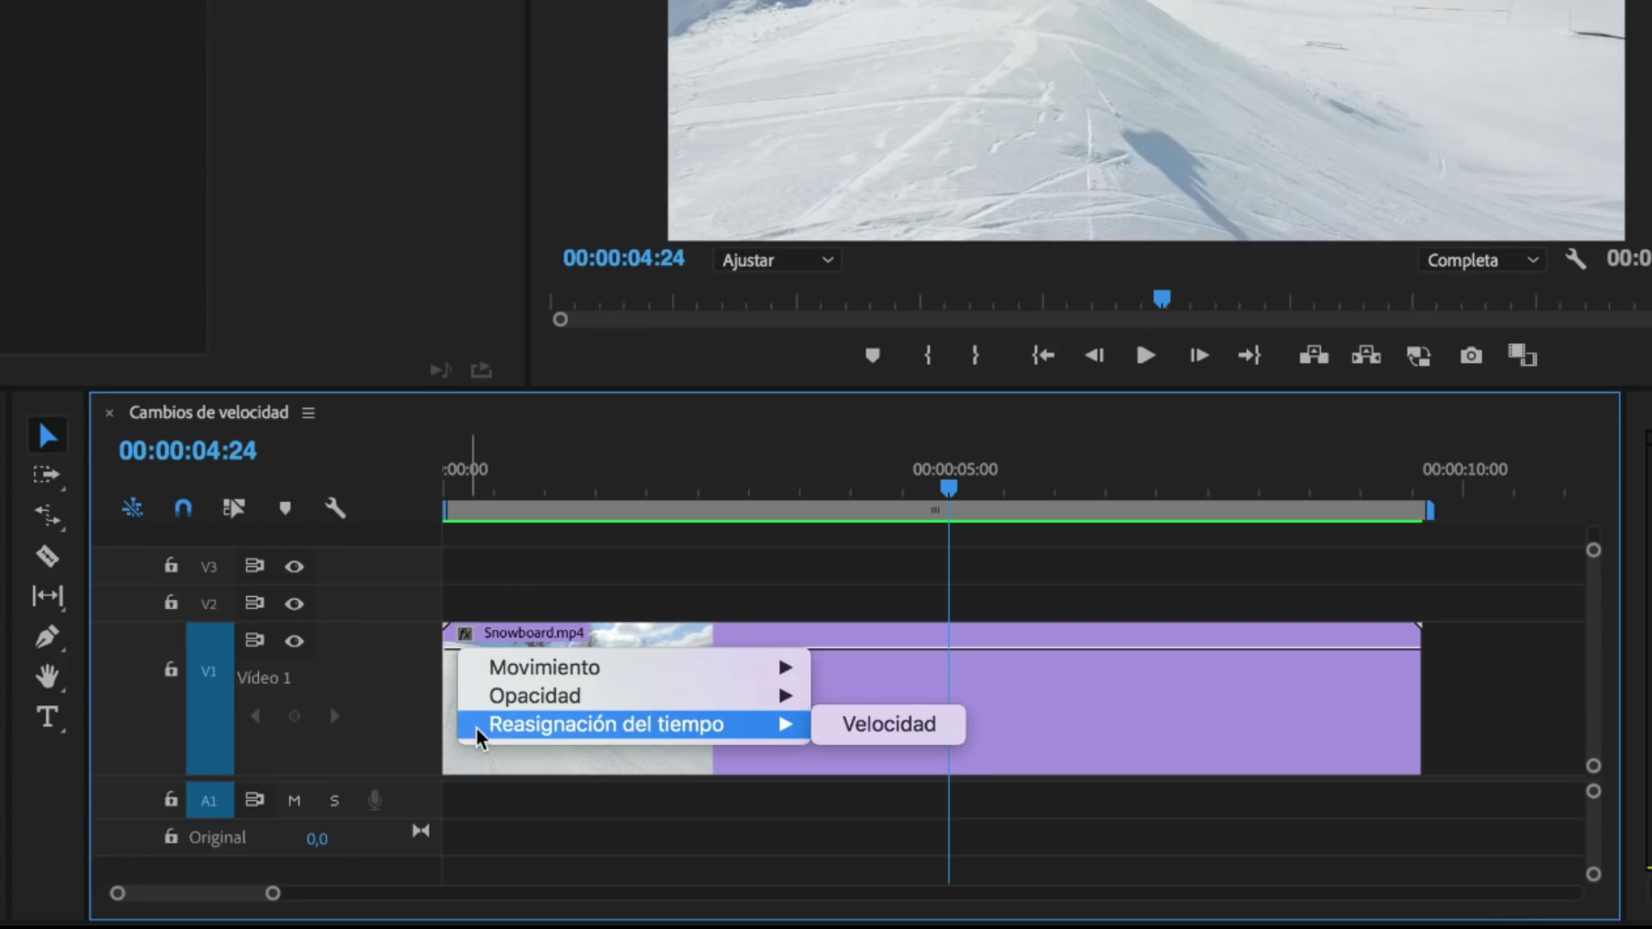
pyautogui.click(892, 733)
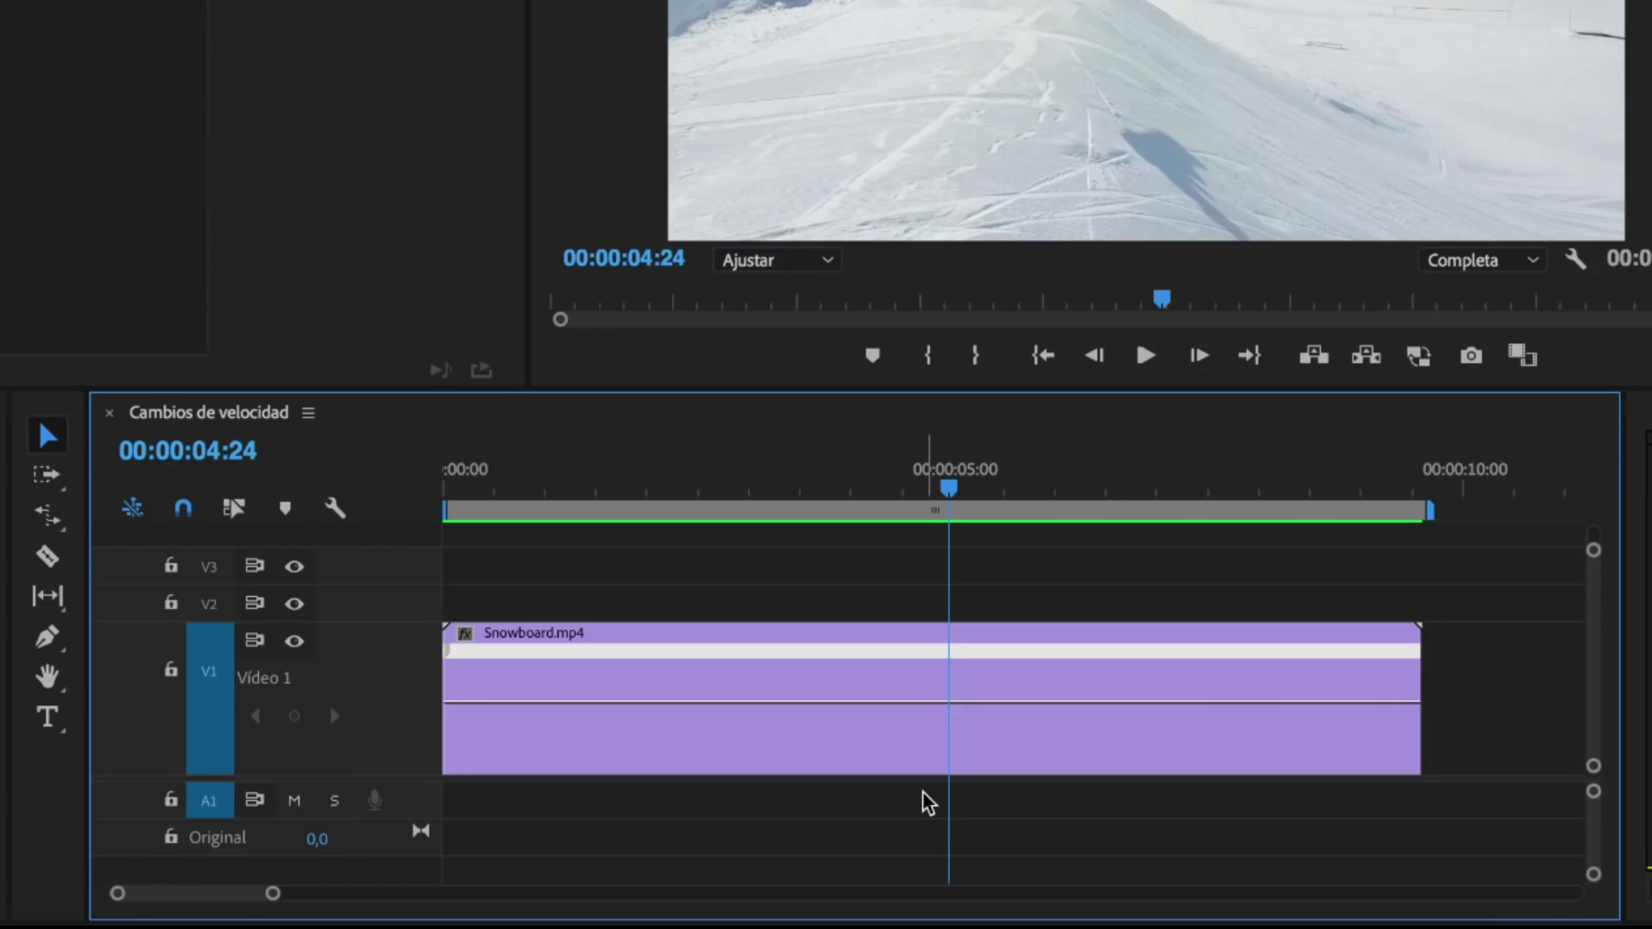
# Drag the Snowboard speed line up to 180,00%, then lower it toward 80%
pyautogui.moveTo(829, 702); pyautogui.dragTo(828, 682)
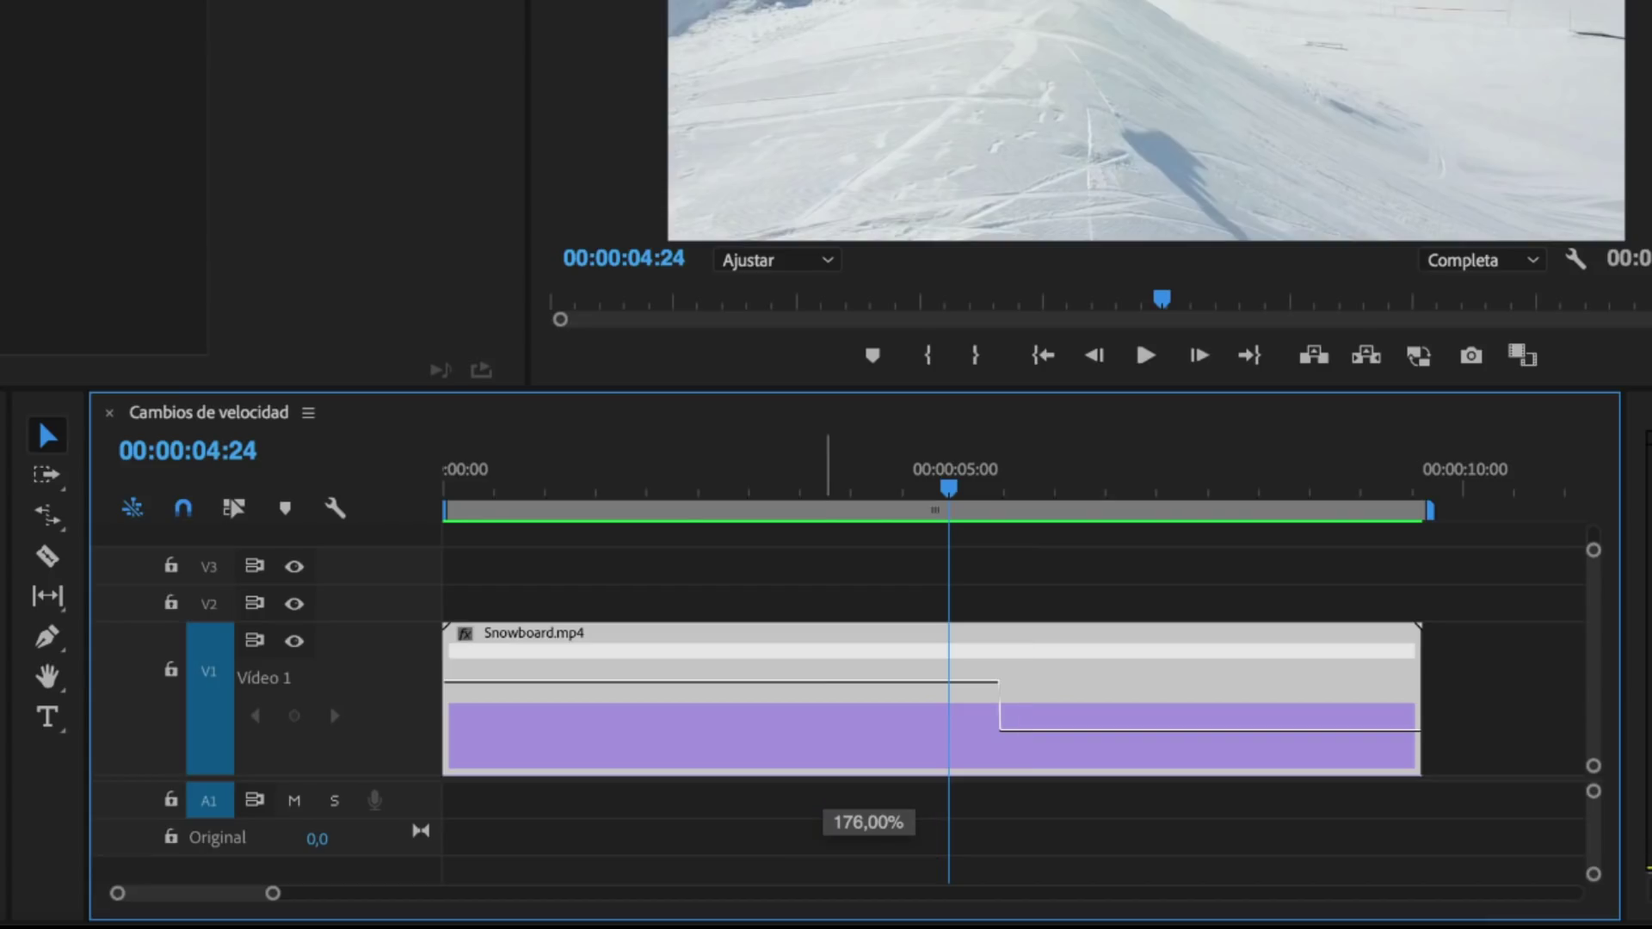
pyautogui.moveTo(714, 681); pyautogui.dragTo(714, 679)
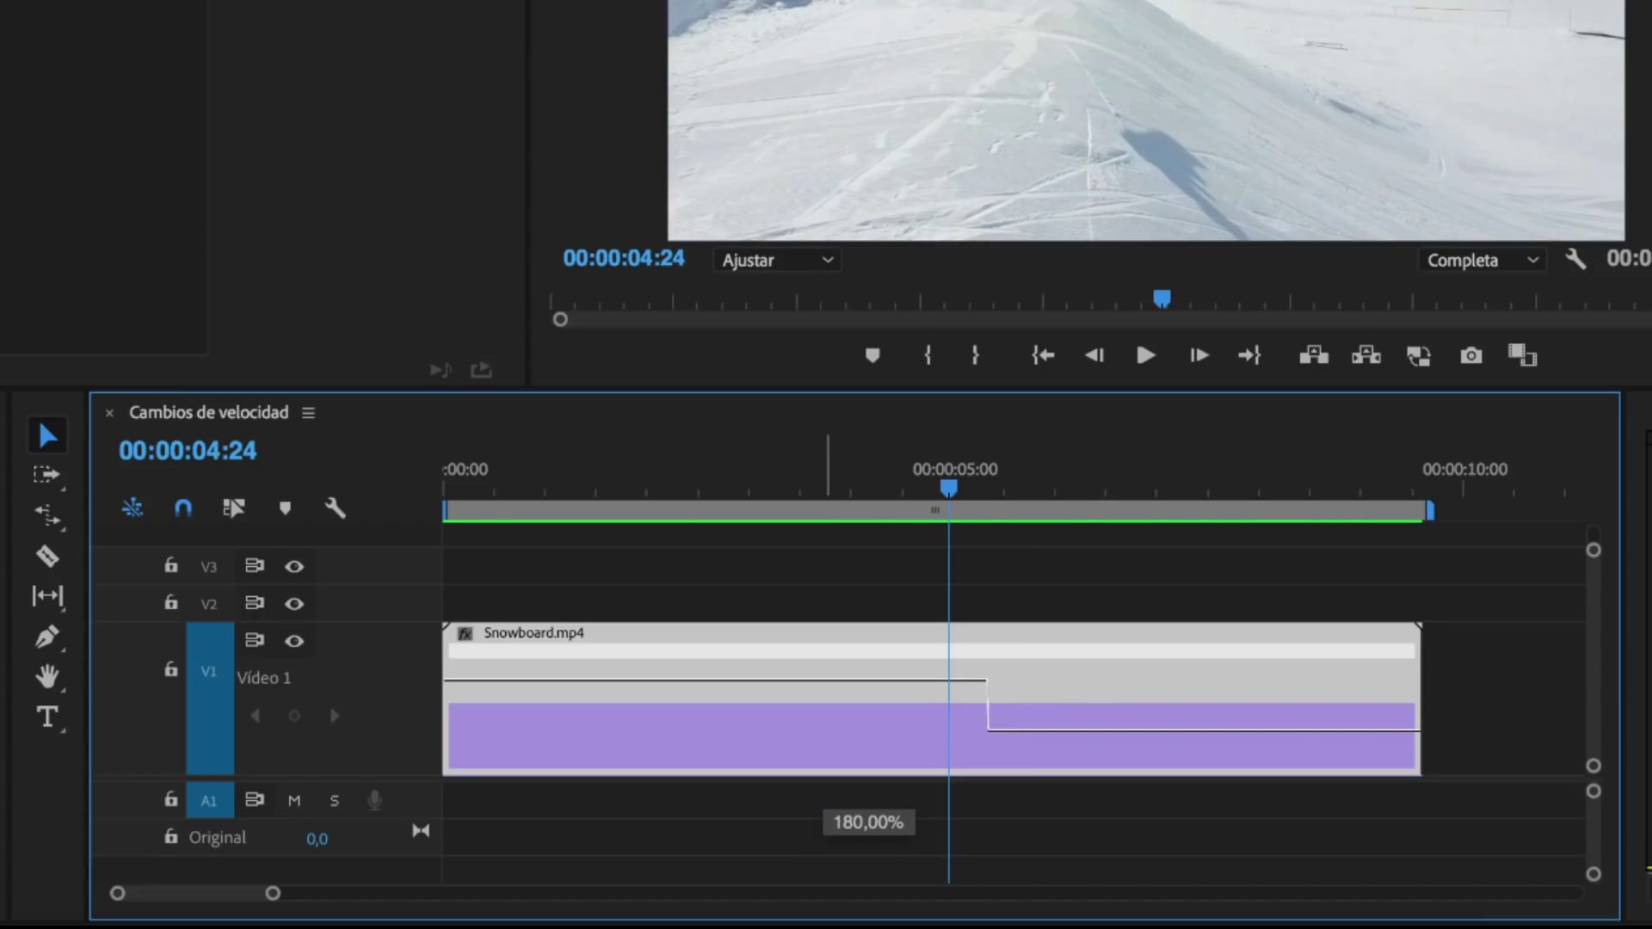
pyautogui.moveTo(714, 680); pyautogui.dragTo(821, 585)
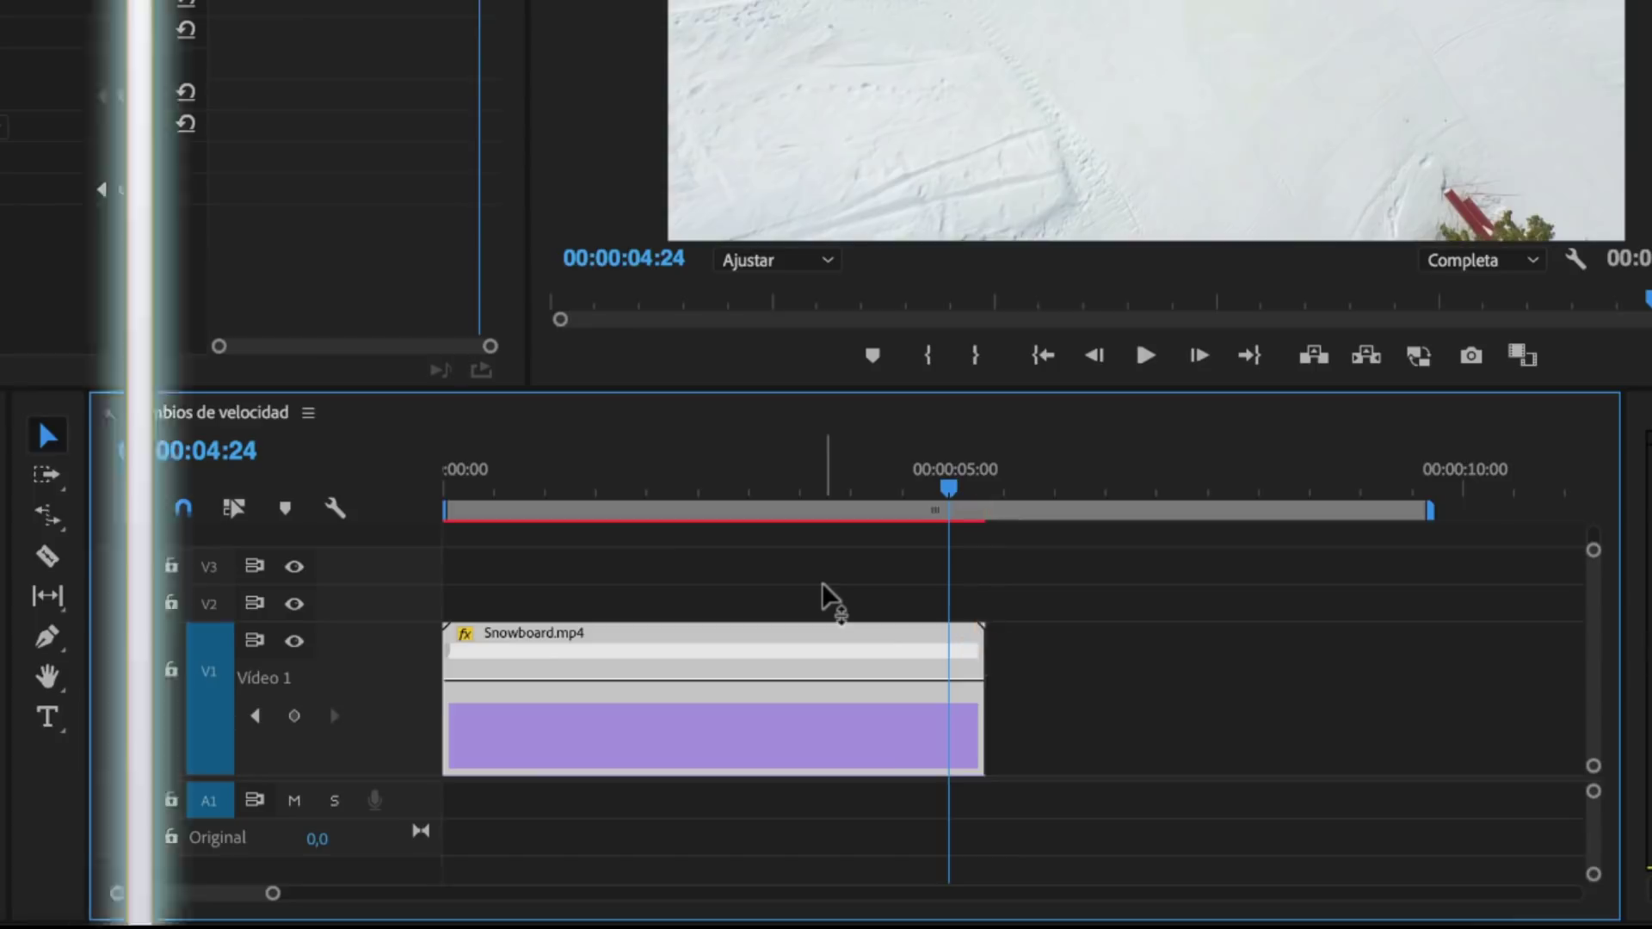
pyautogui.moveTo(807, 702); pyautogui.dragTo(804, 708)
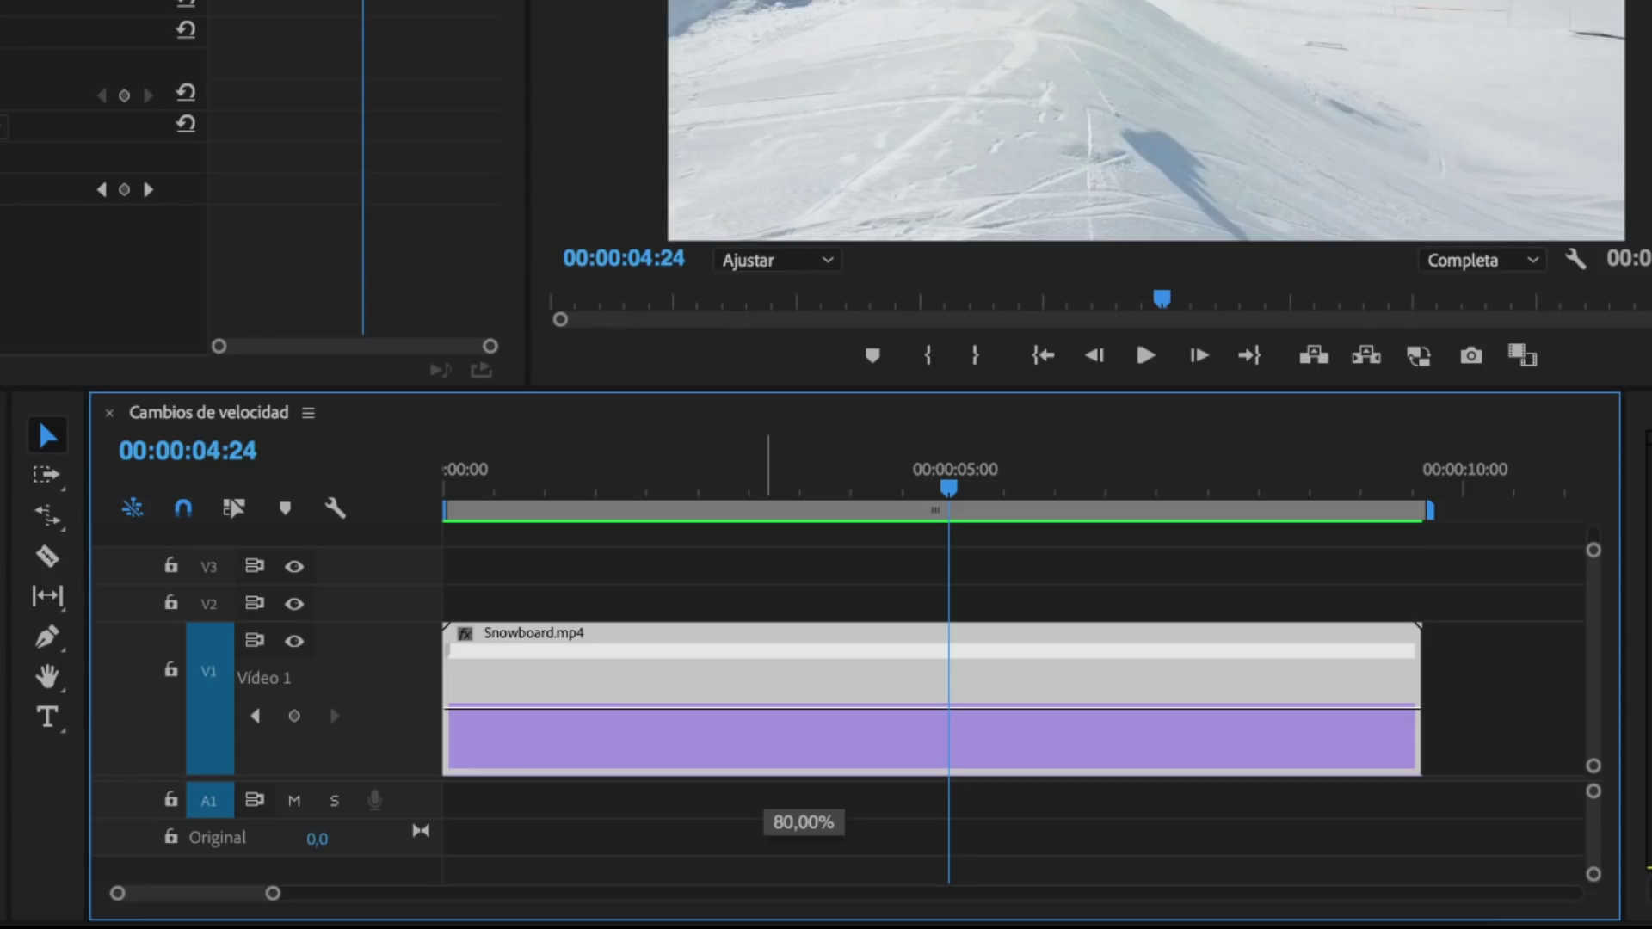
pyautogui.moveTo(805, 709); pyautogui.dragTo(805, 709)
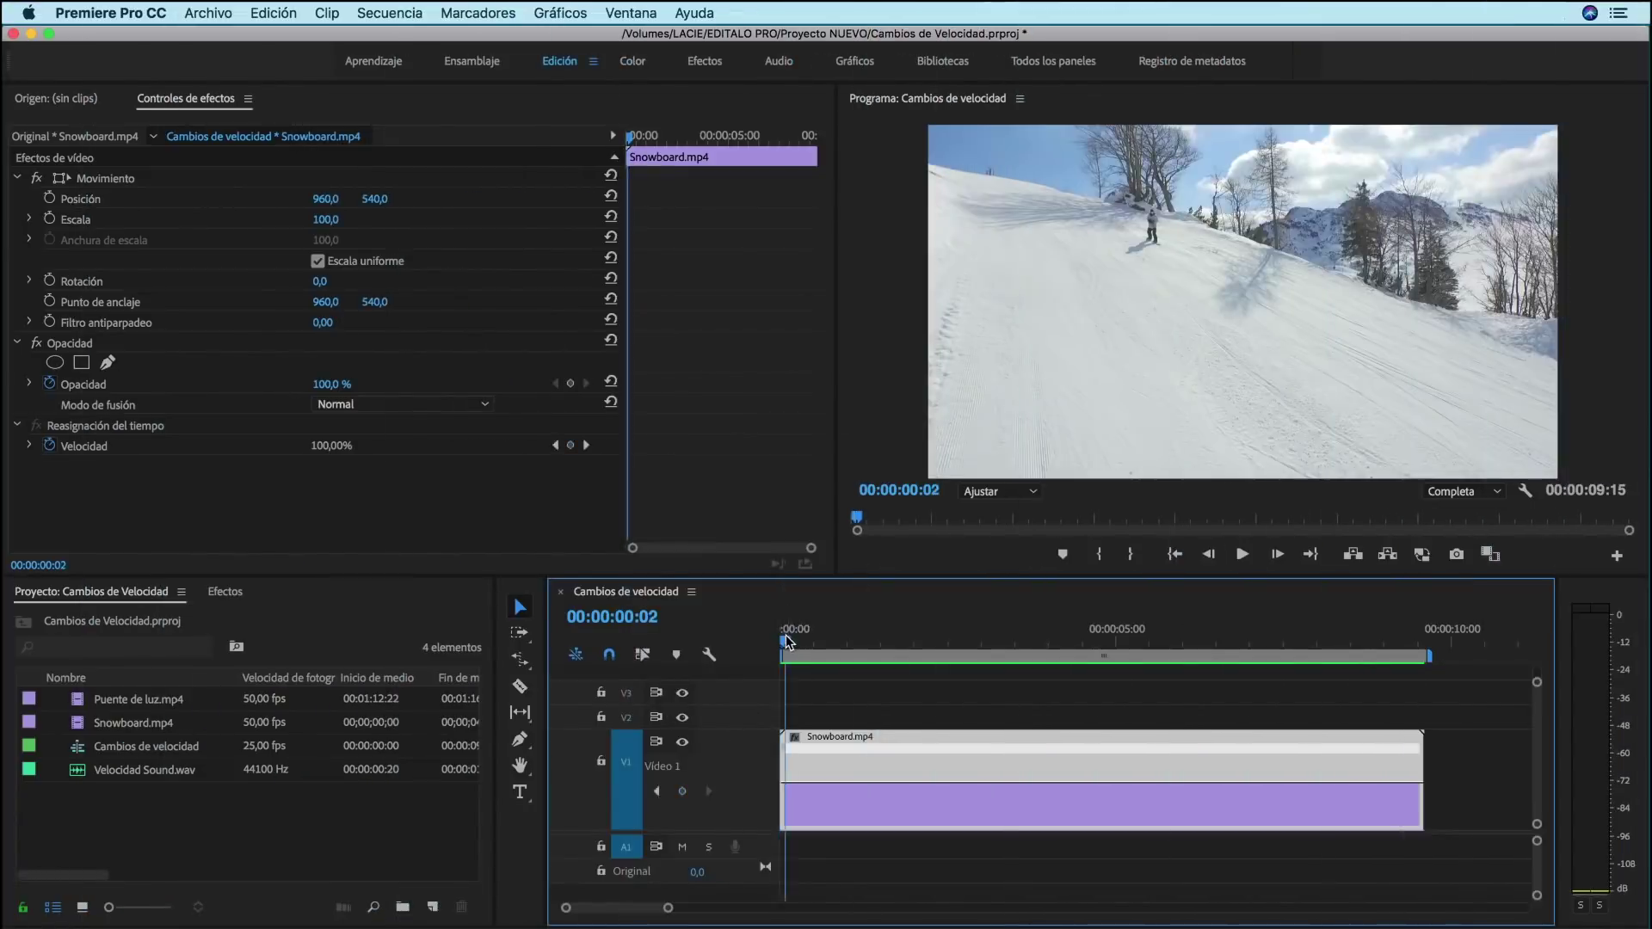
# Add speed keyframes at 03:21 and 04:19 around the snowboard jump
pyautogui.moveTo(788, 640); pyautogui.dragTo(847, 645)
pyautogui.moveTo(893, 645)
pyautogui.mouseDown()
pyautogui.moveTo(979, 629)
pyautogui.moveTo(1041, 645)
pyautogui.mouseUp()
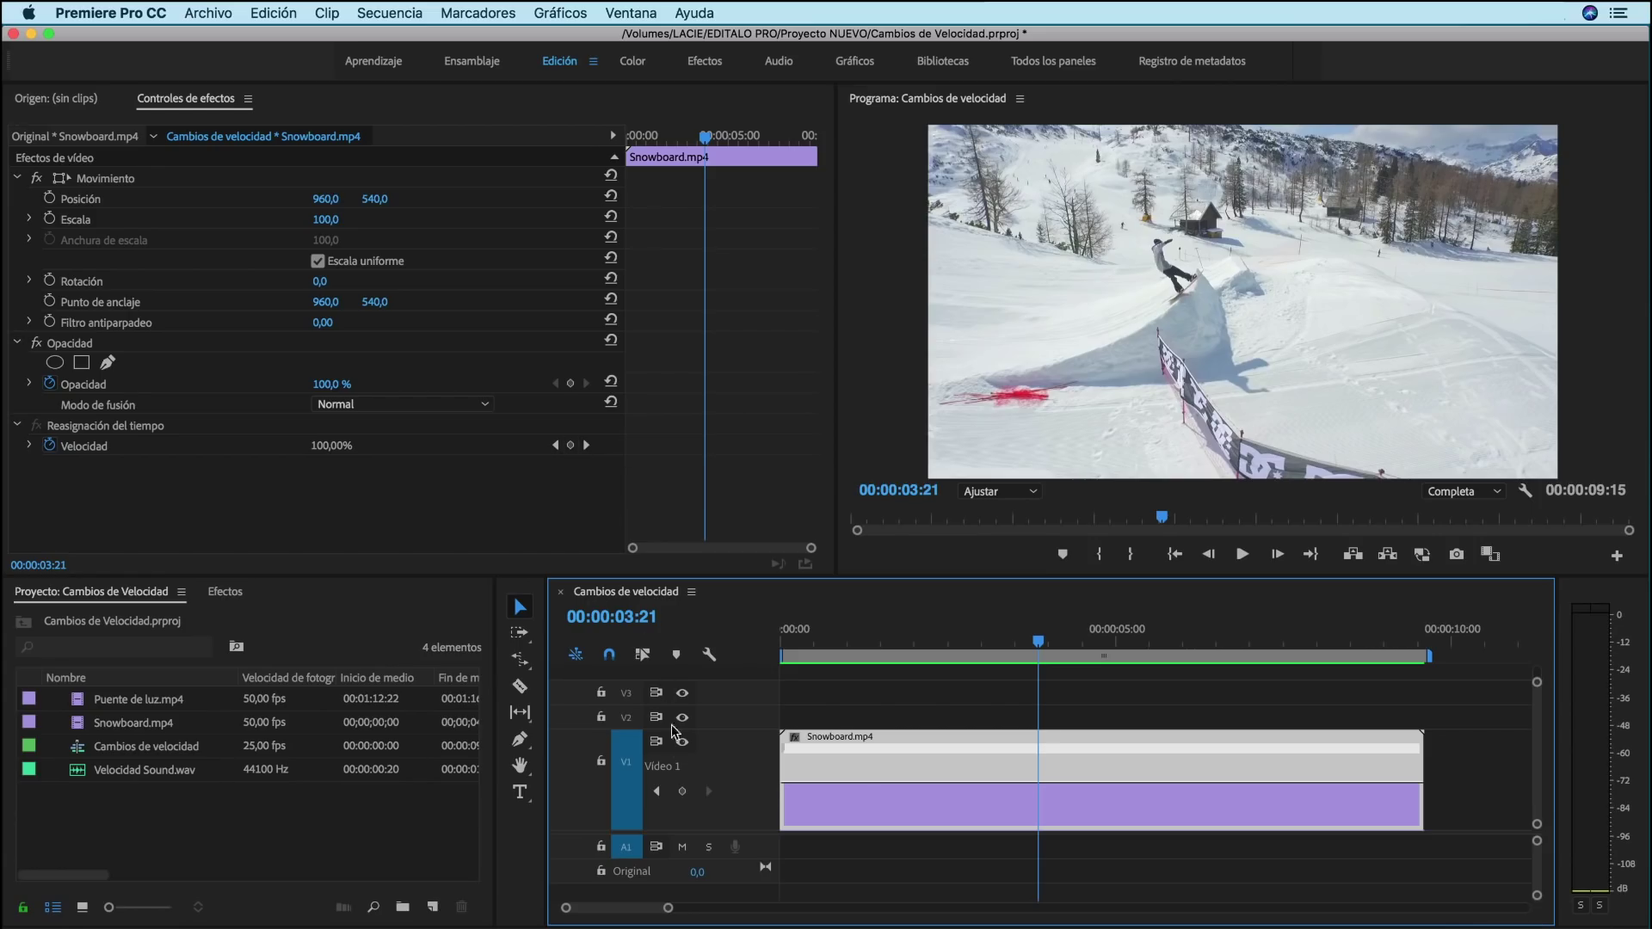
pyautogui.click(685, 795)
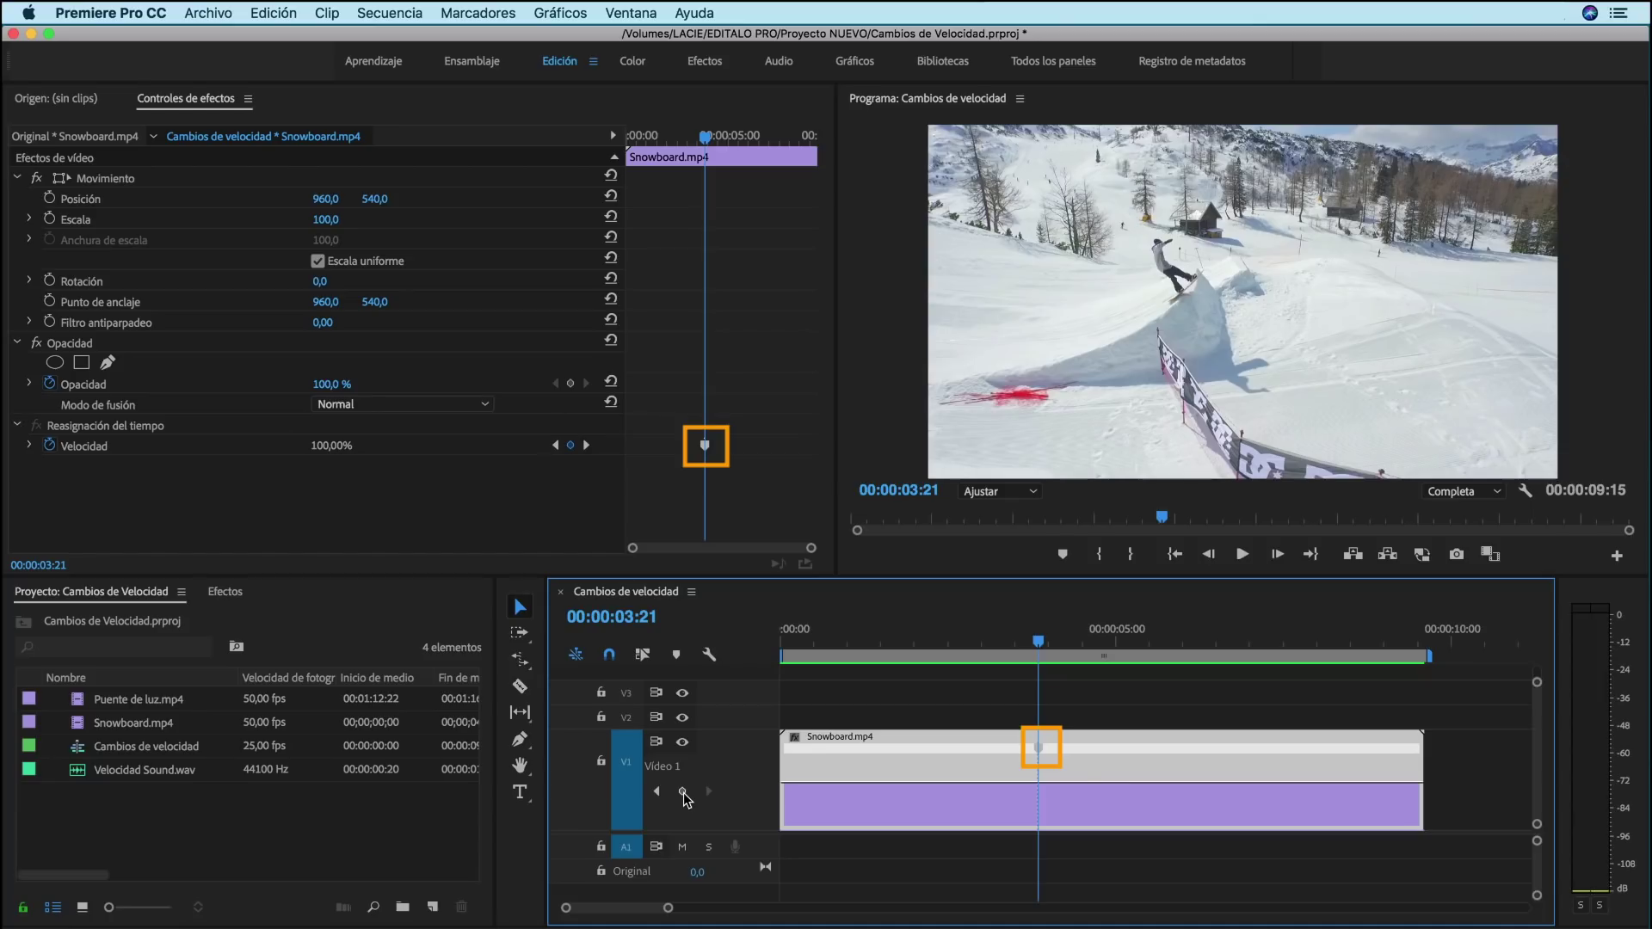
pyautogui.moveTo(1043, 646); pyautogui.dragTo(1106, 656)
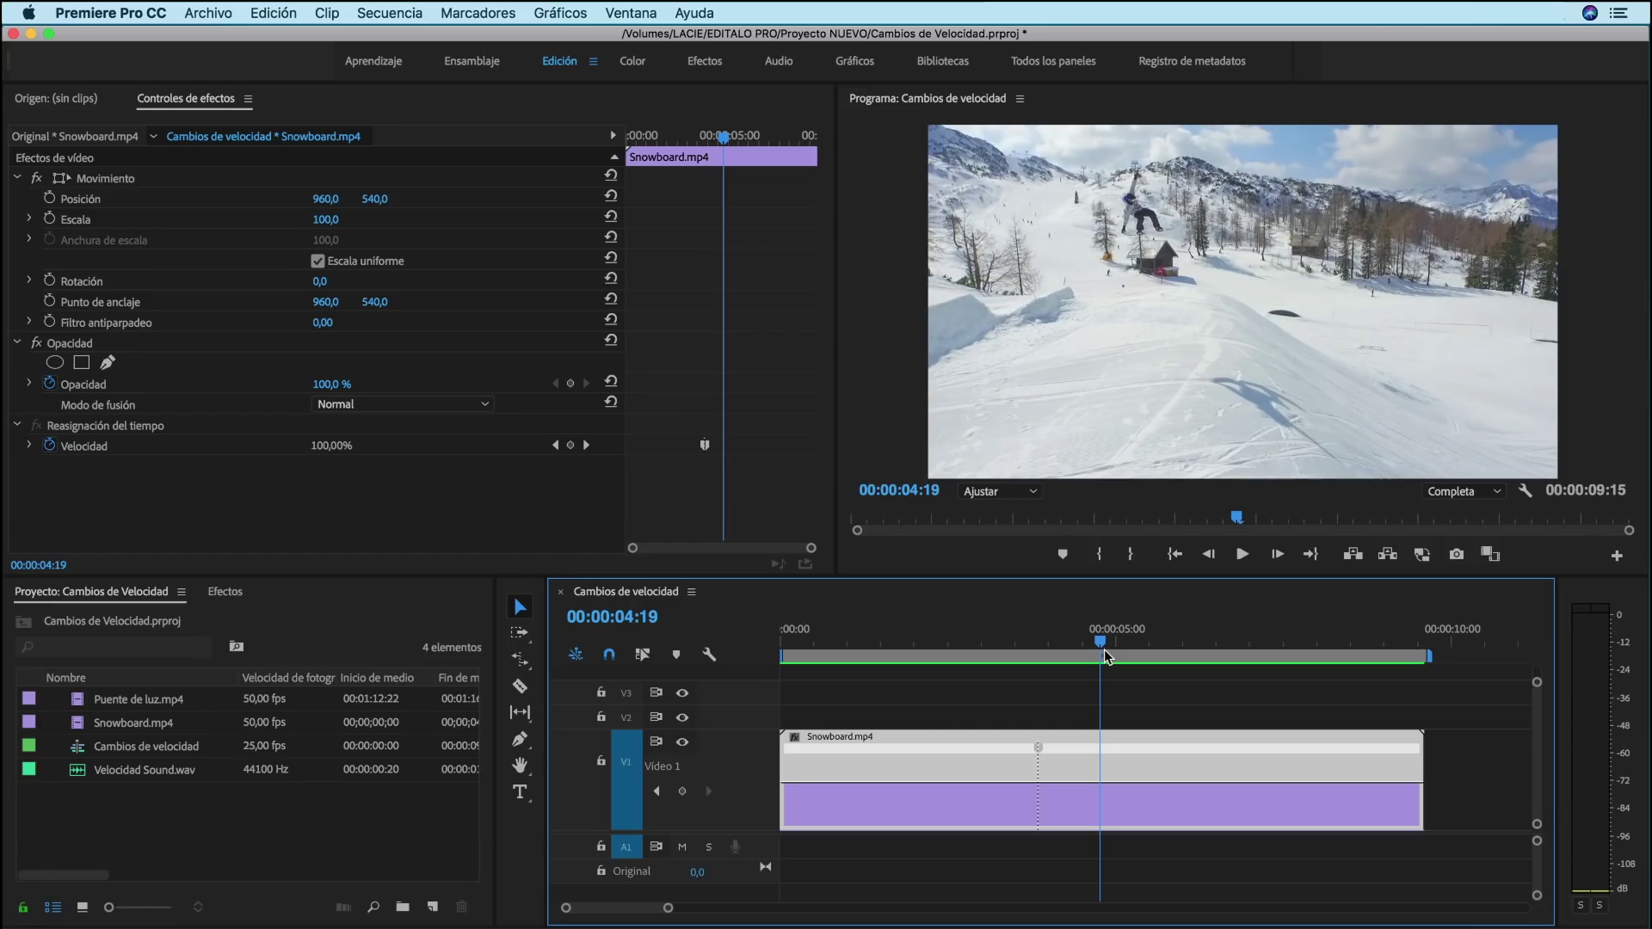
pyautogui.click(683, 792)
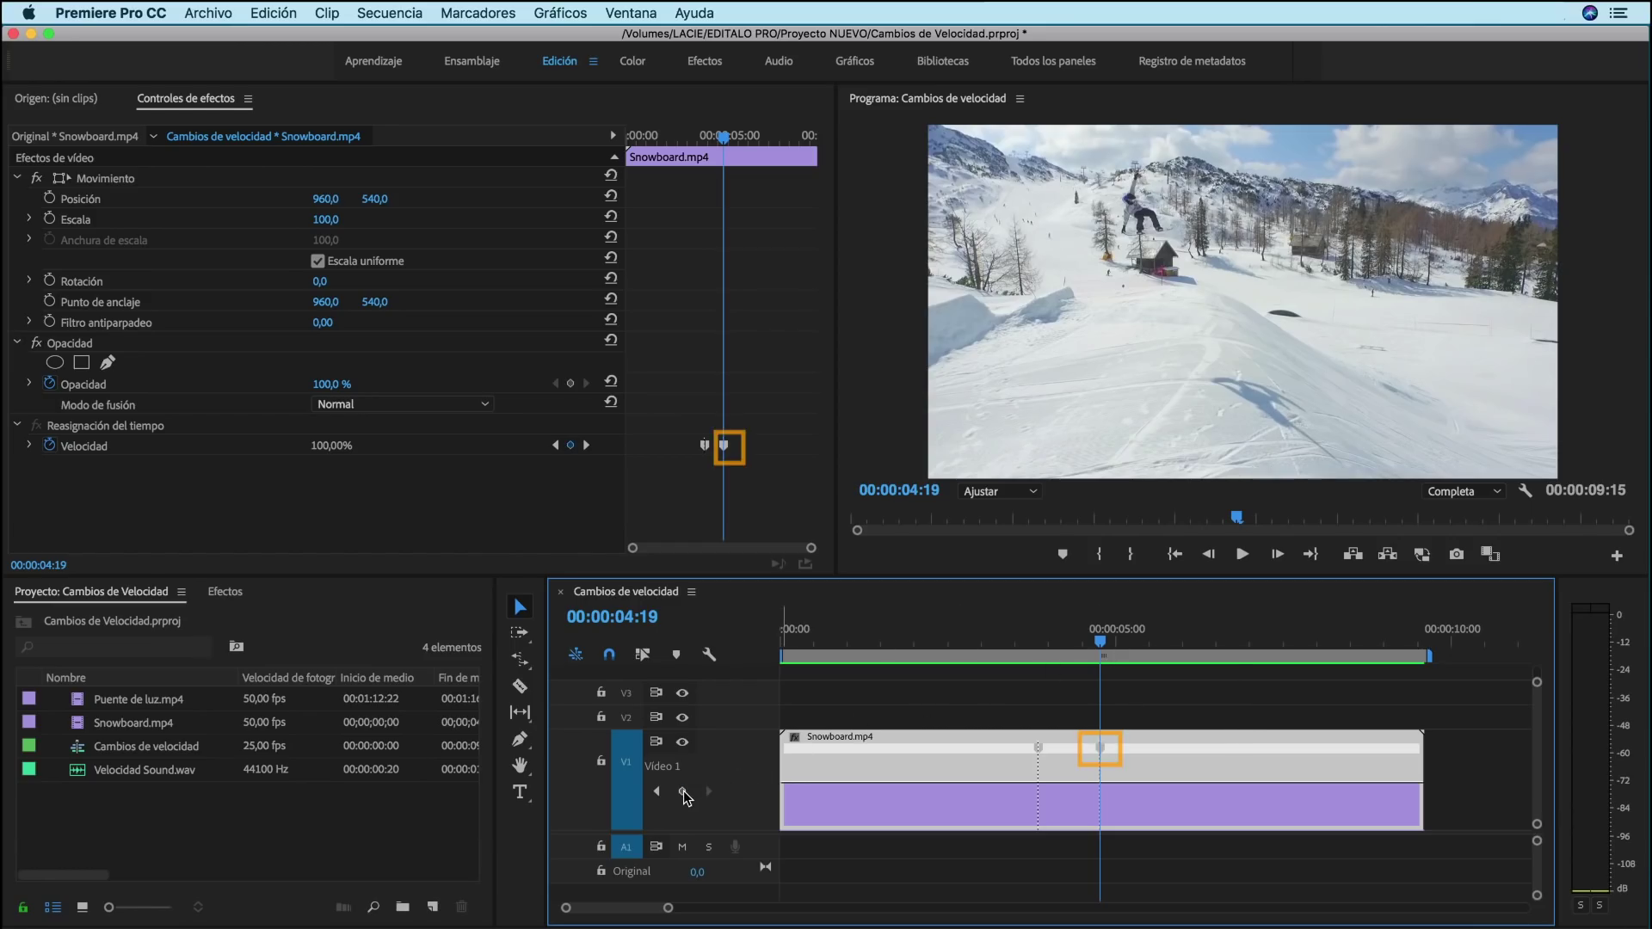
# Drag the speed between the keyframes down to 40% and replay the sequence from the start
pyautogui.press('space')
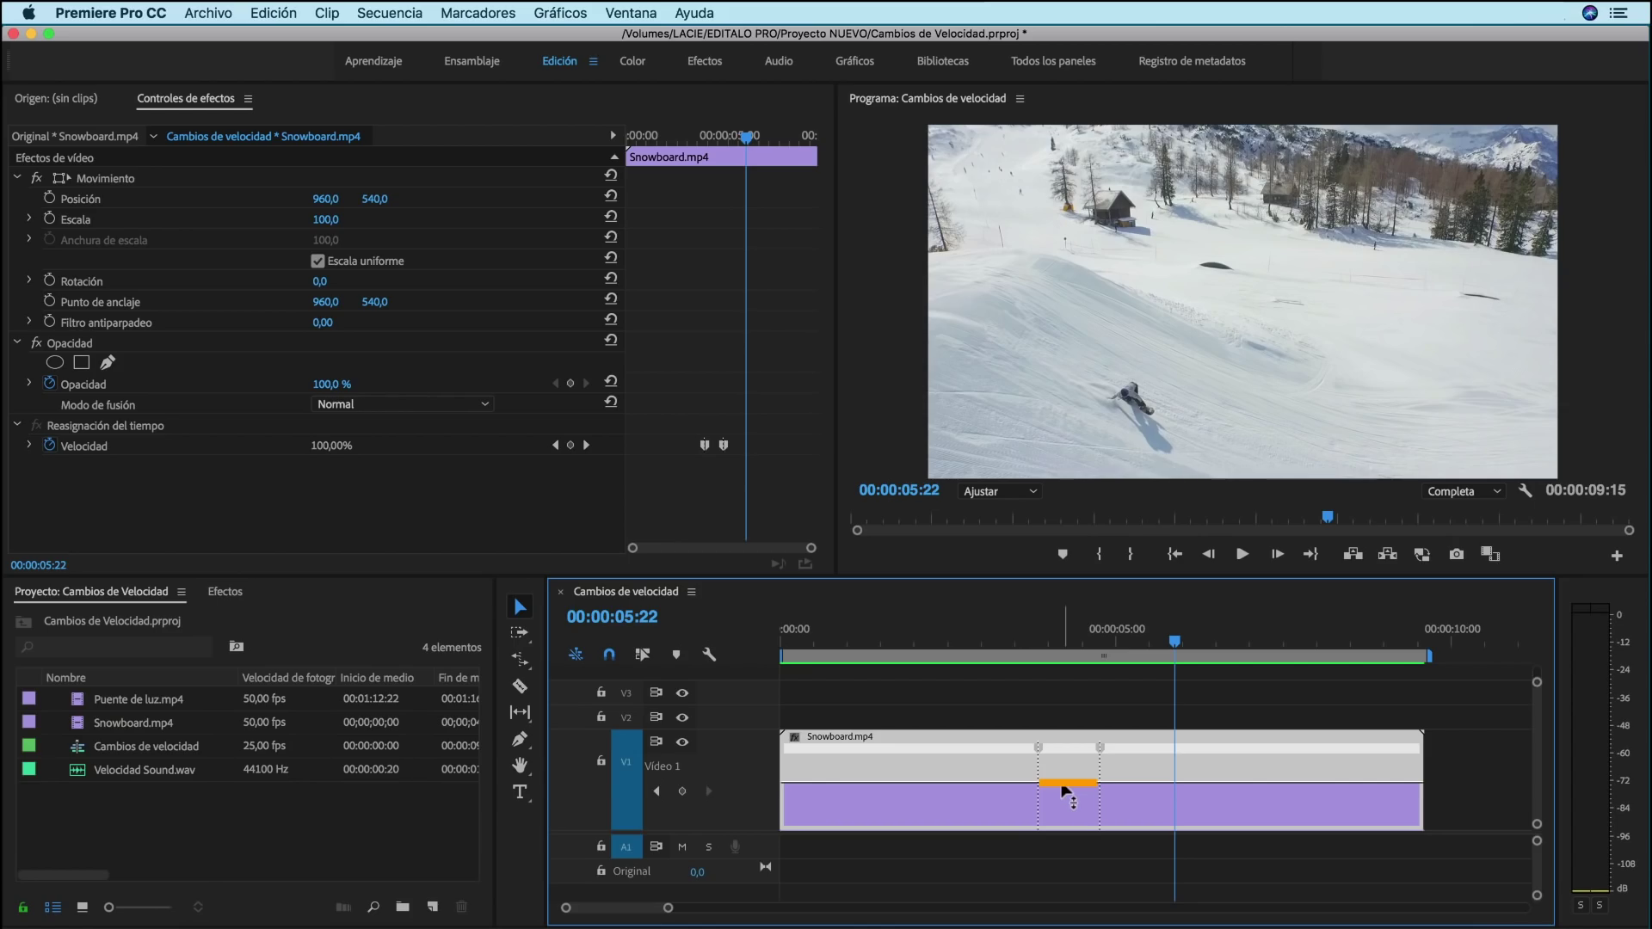
pyautogui.moveTo(1067, 791); pyautogui.dragTo(1067, 851)
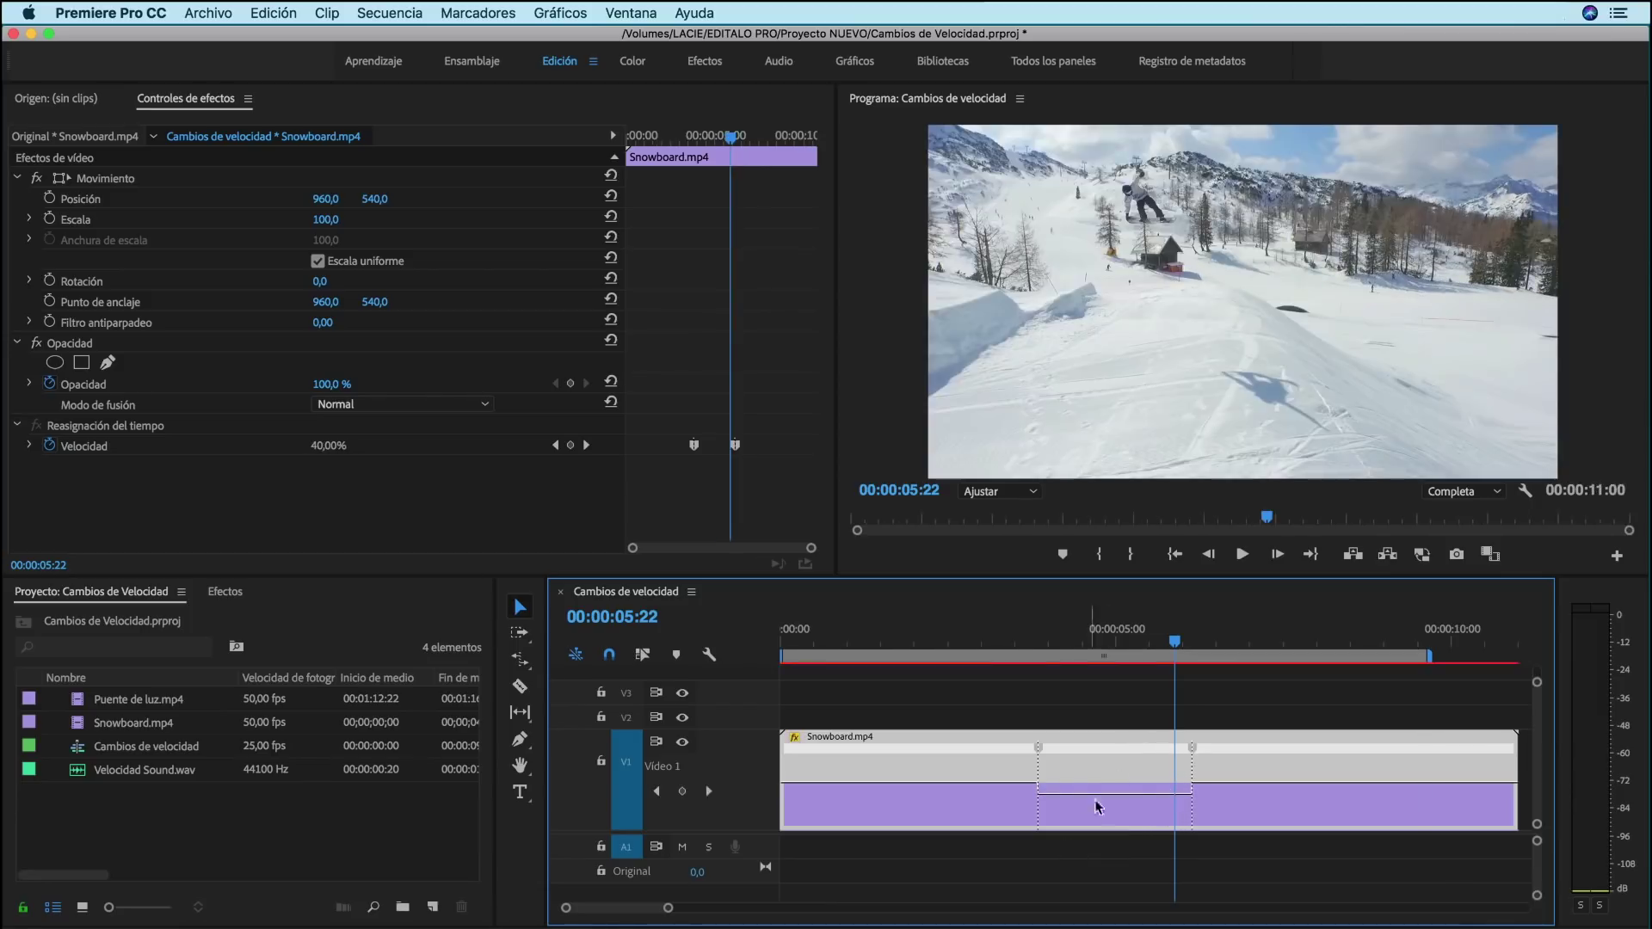
pyautogui.click(962, 641)
pyautogui.press('Home')
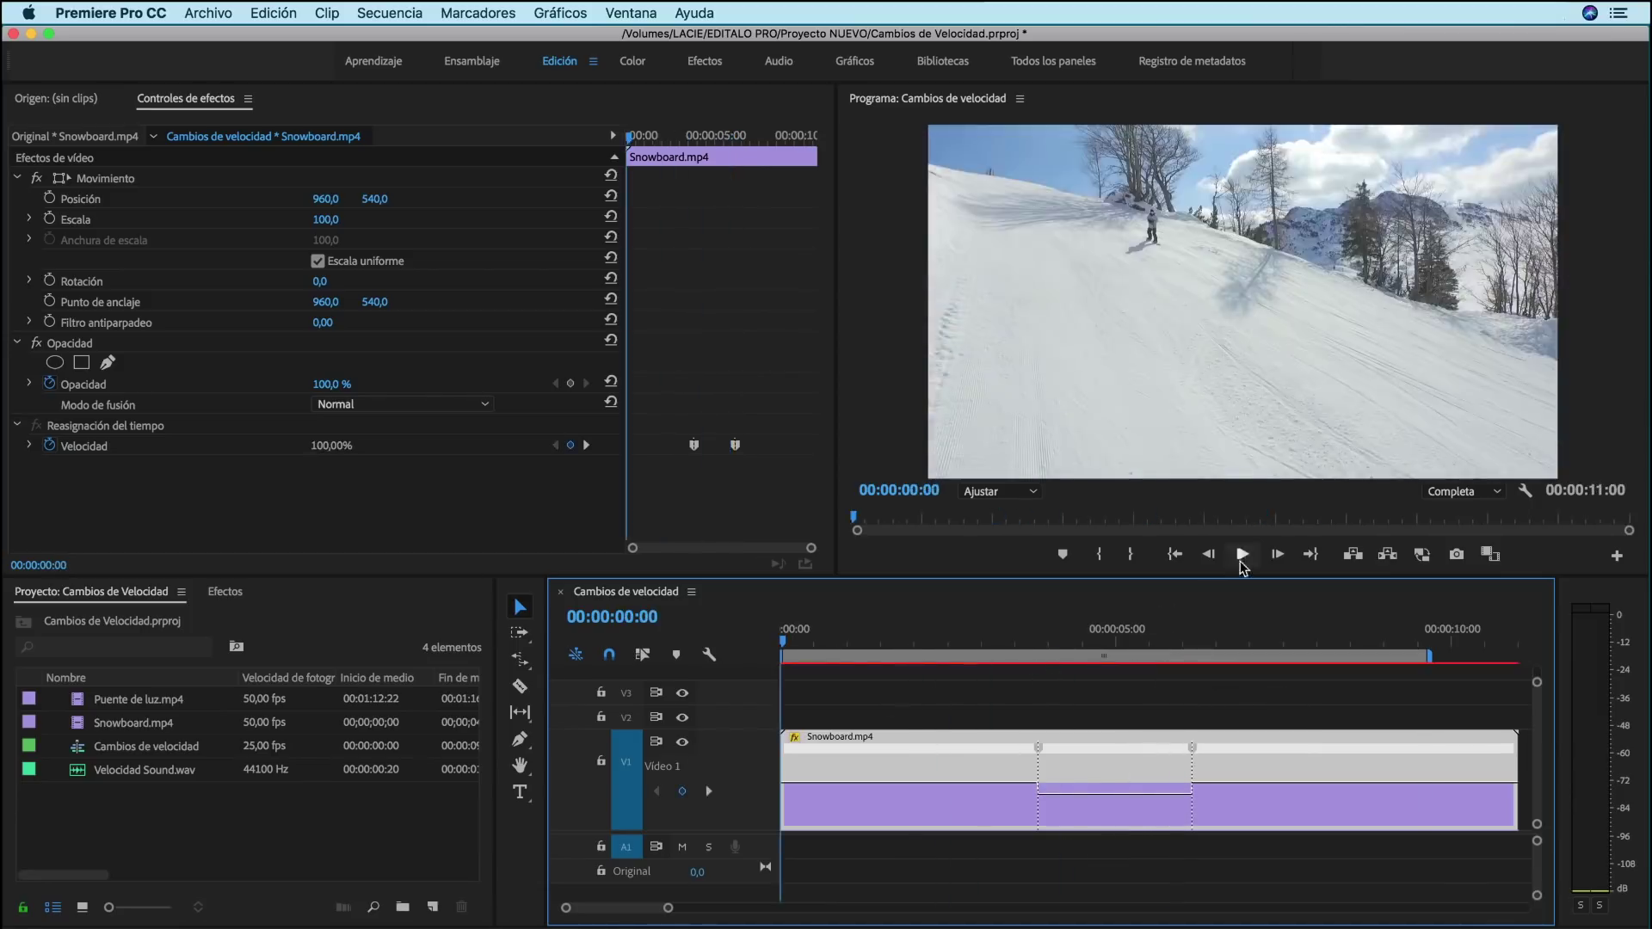
pyautogui.click(1243, 554)
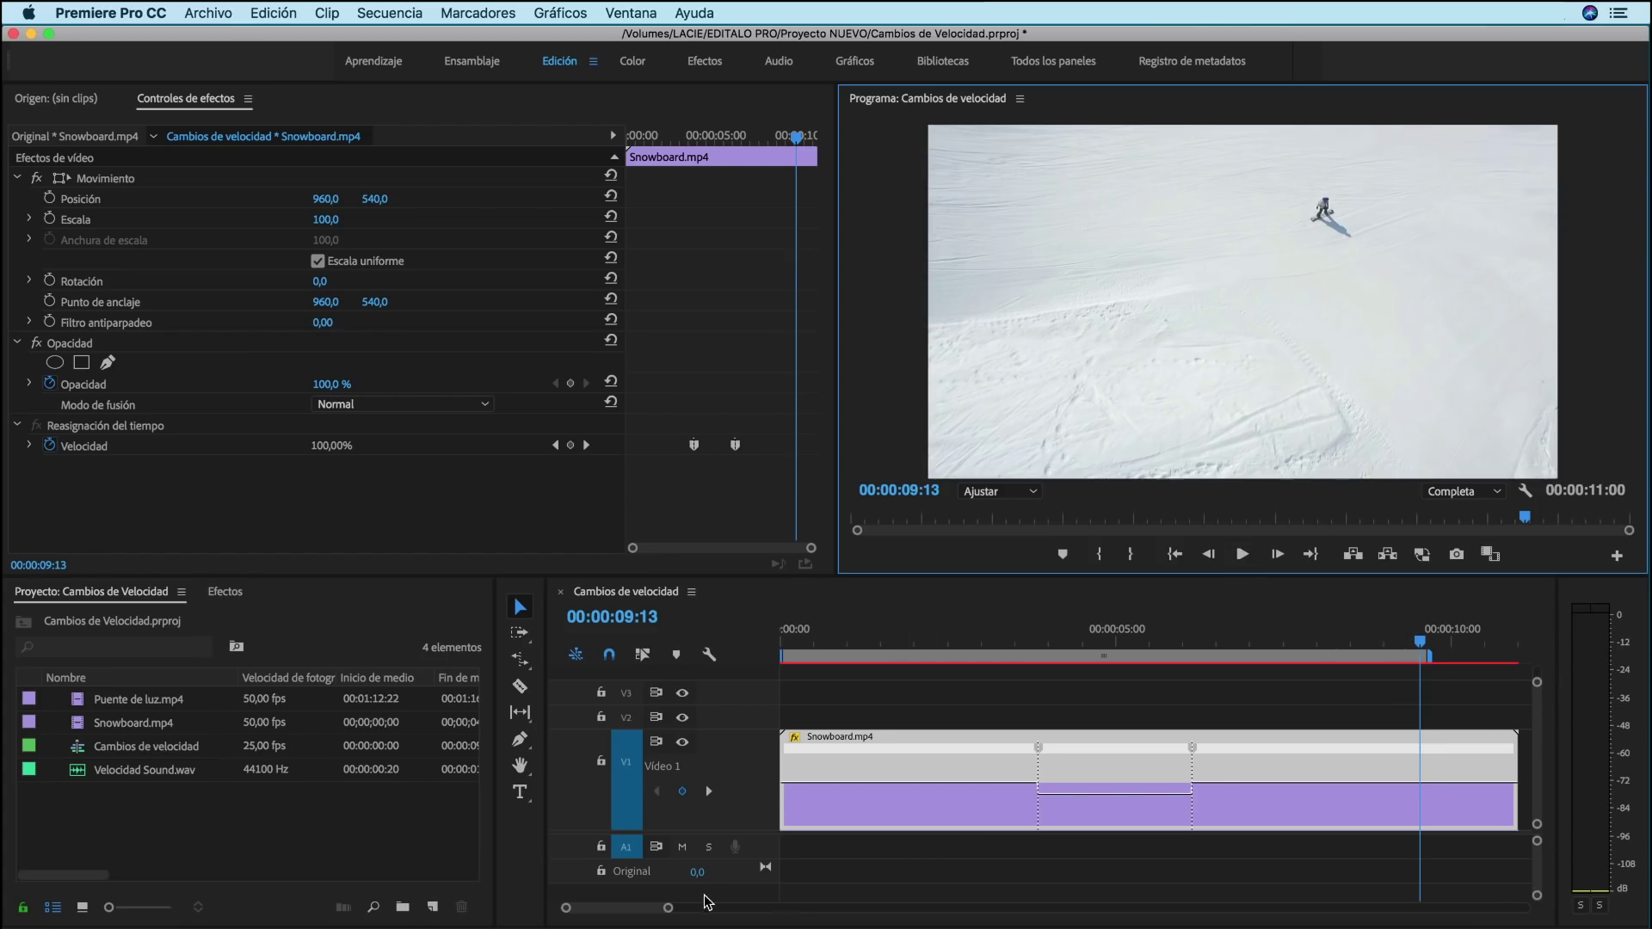
# Split the first speed keyframe into a gradual ramp easing into the 40% section
pyautogui.moveTo(667, 907); pyautogui.dragTo(643, 907)
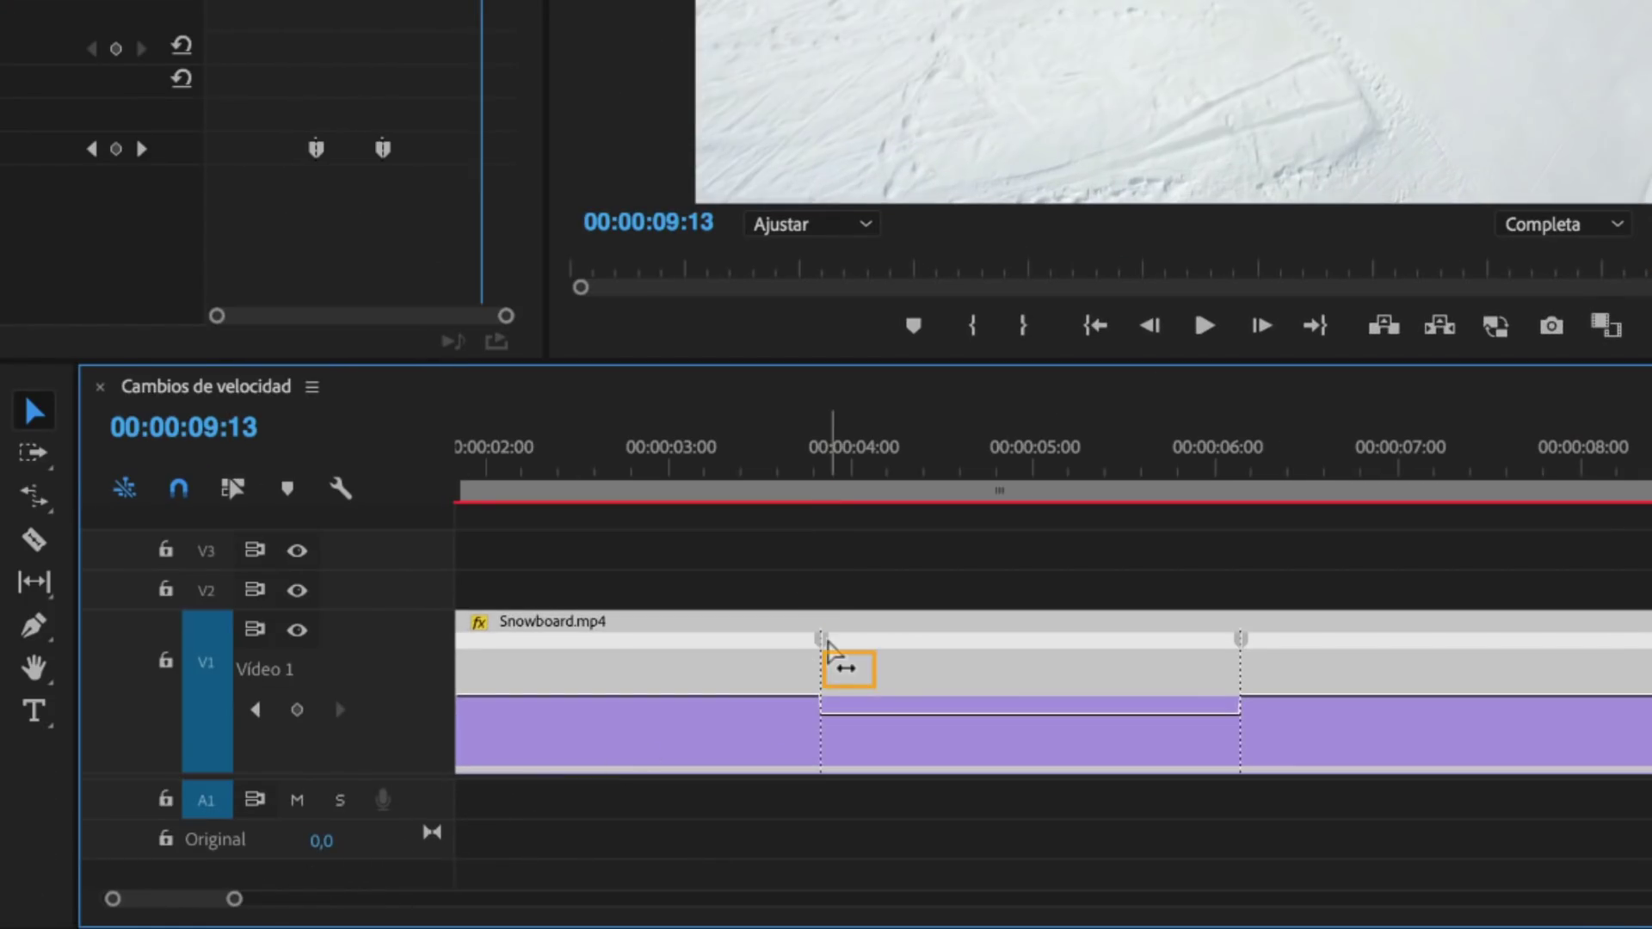
pyautogui.moveTo(828, 643); pyautogui.dragTo(887, 651)
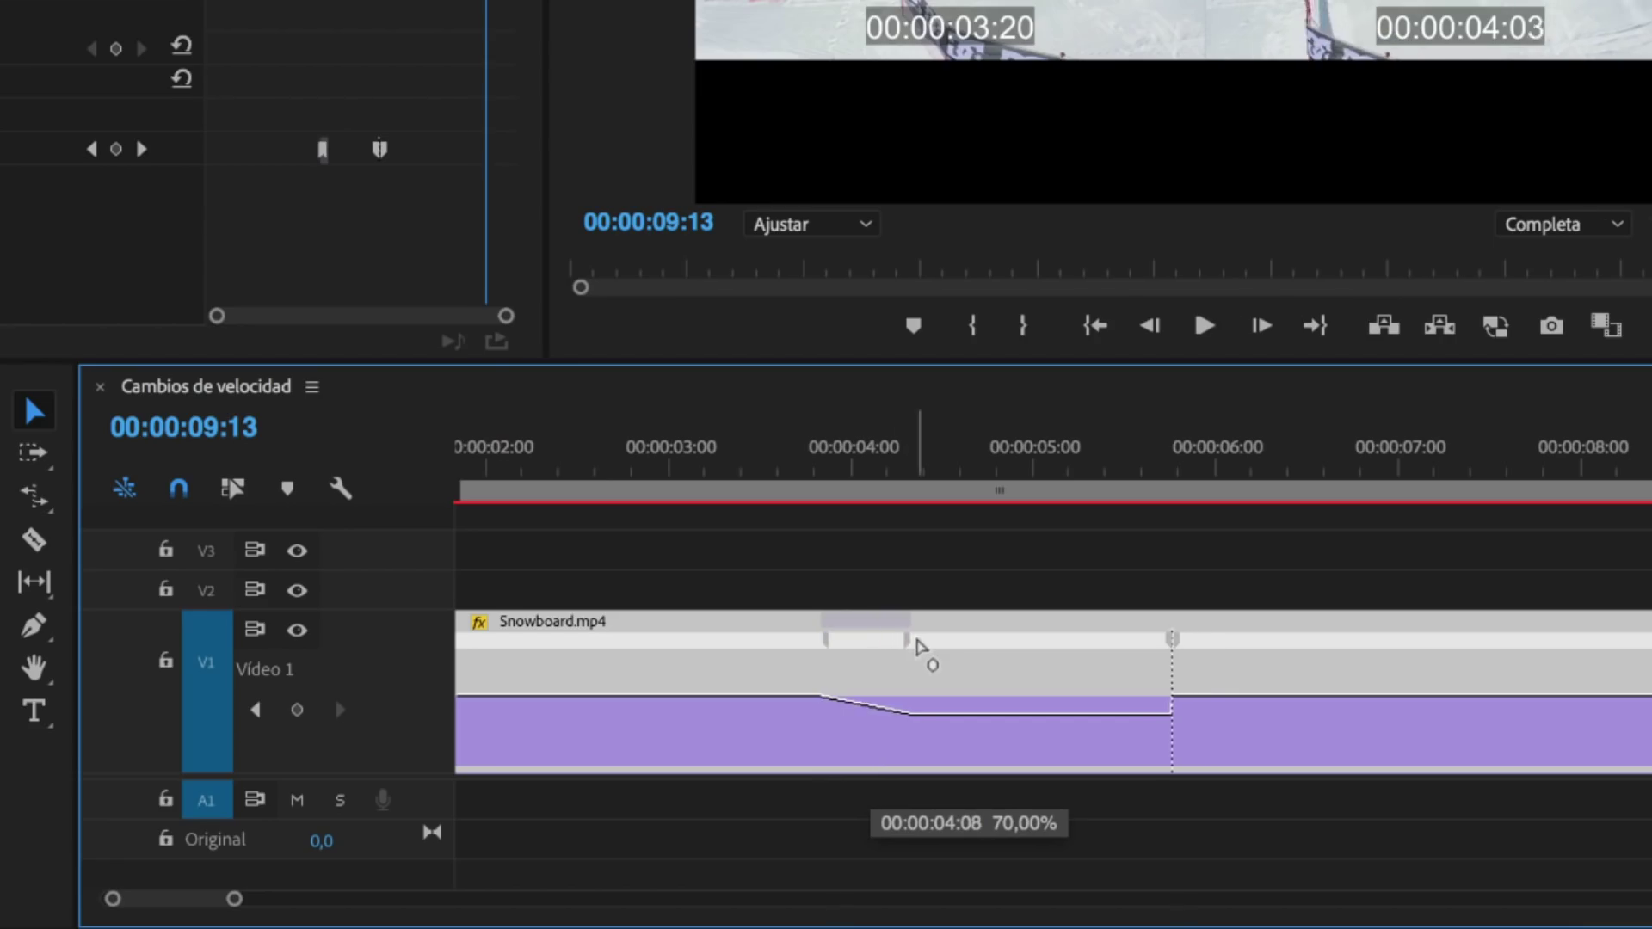
pyautogui.moveTo(887, 651)
pyautogui.mouseDown()
pyautogui.moveTo(860, 641)
pyautogui.moveTo(901, 651)
pyautogui.mouseUp()
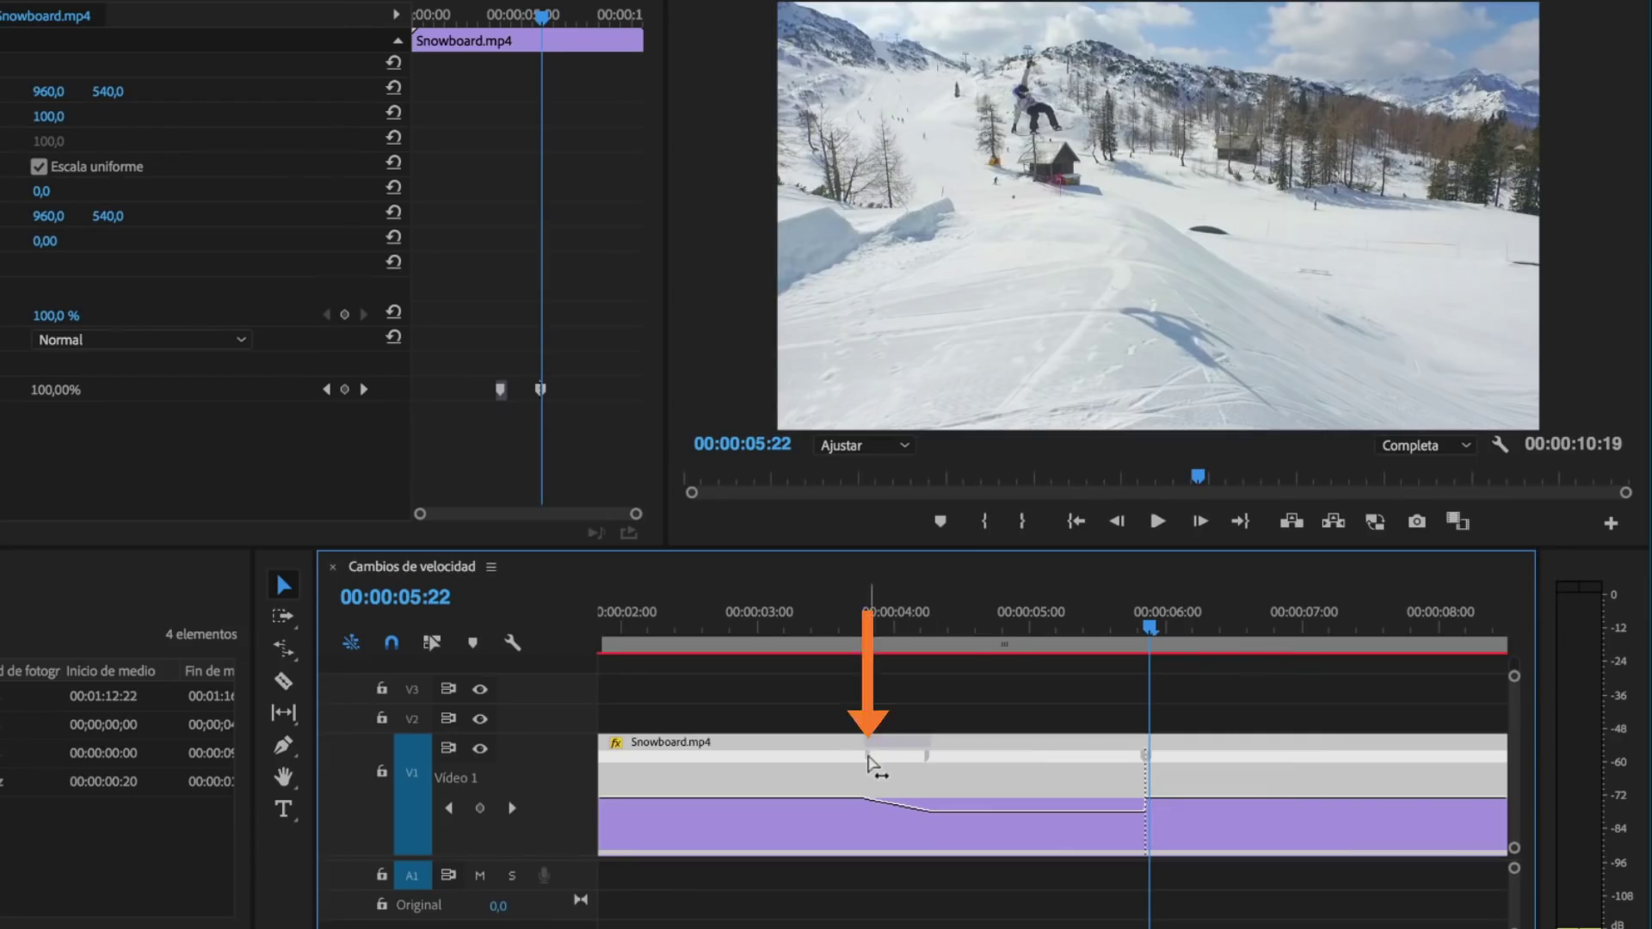
pyautogui.click(867, 755)
pyautogui.moveTo(867, 755); pyautogui.dragTo(863, 757)
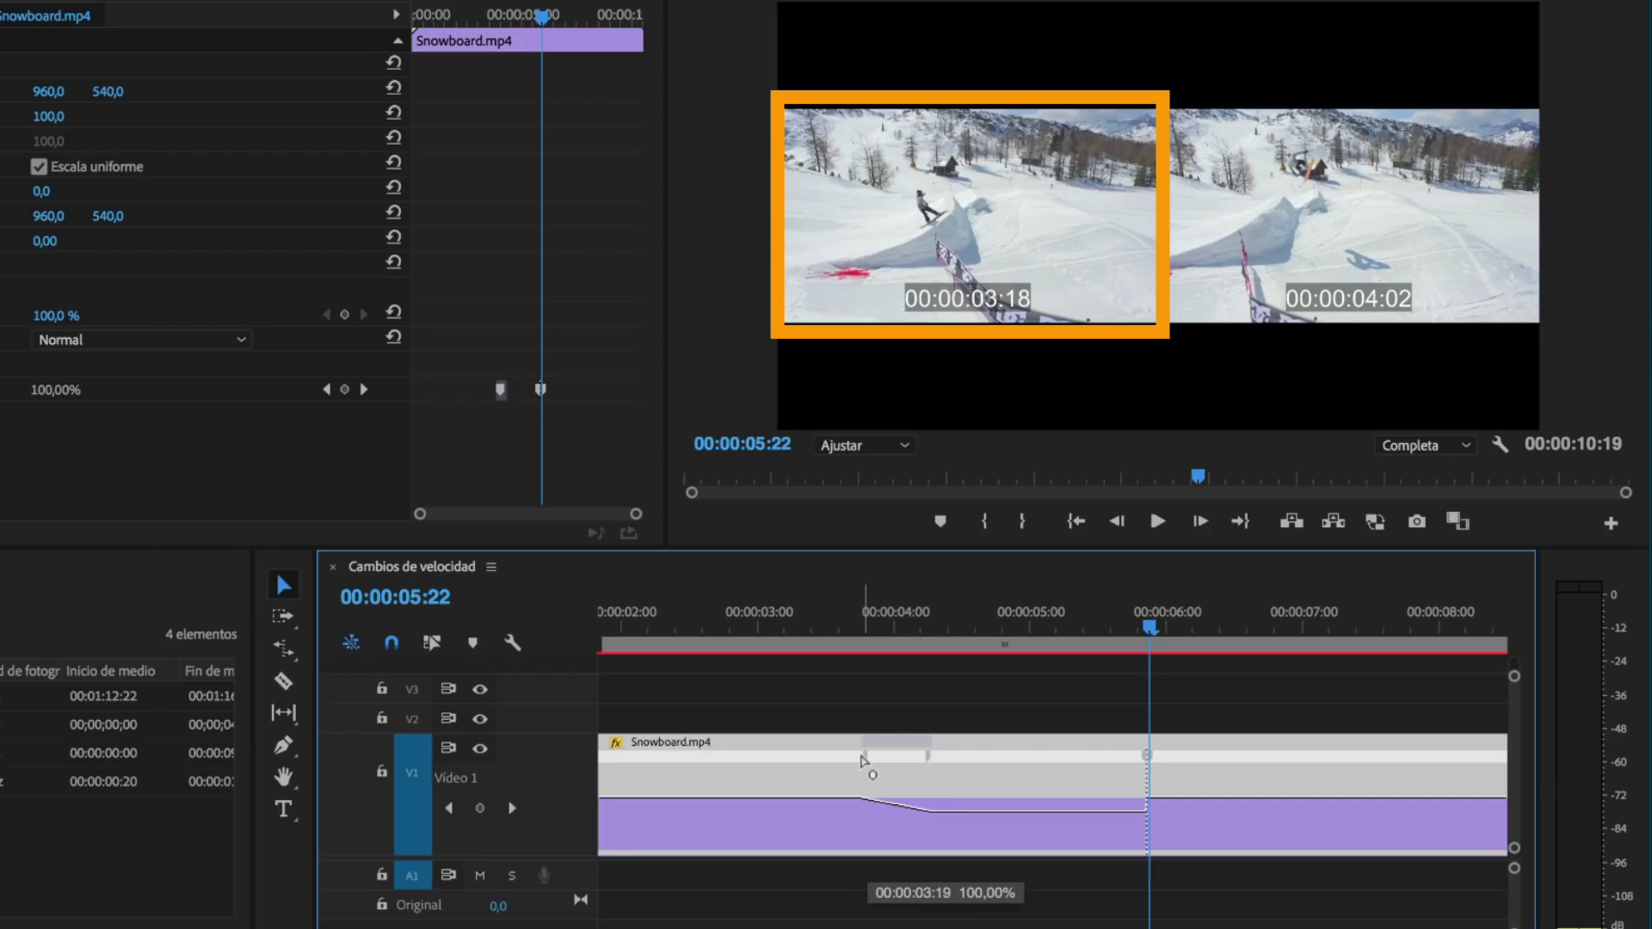
pyautogui.moveTo(863, 759); pyautogui.dragTo(934, 772)
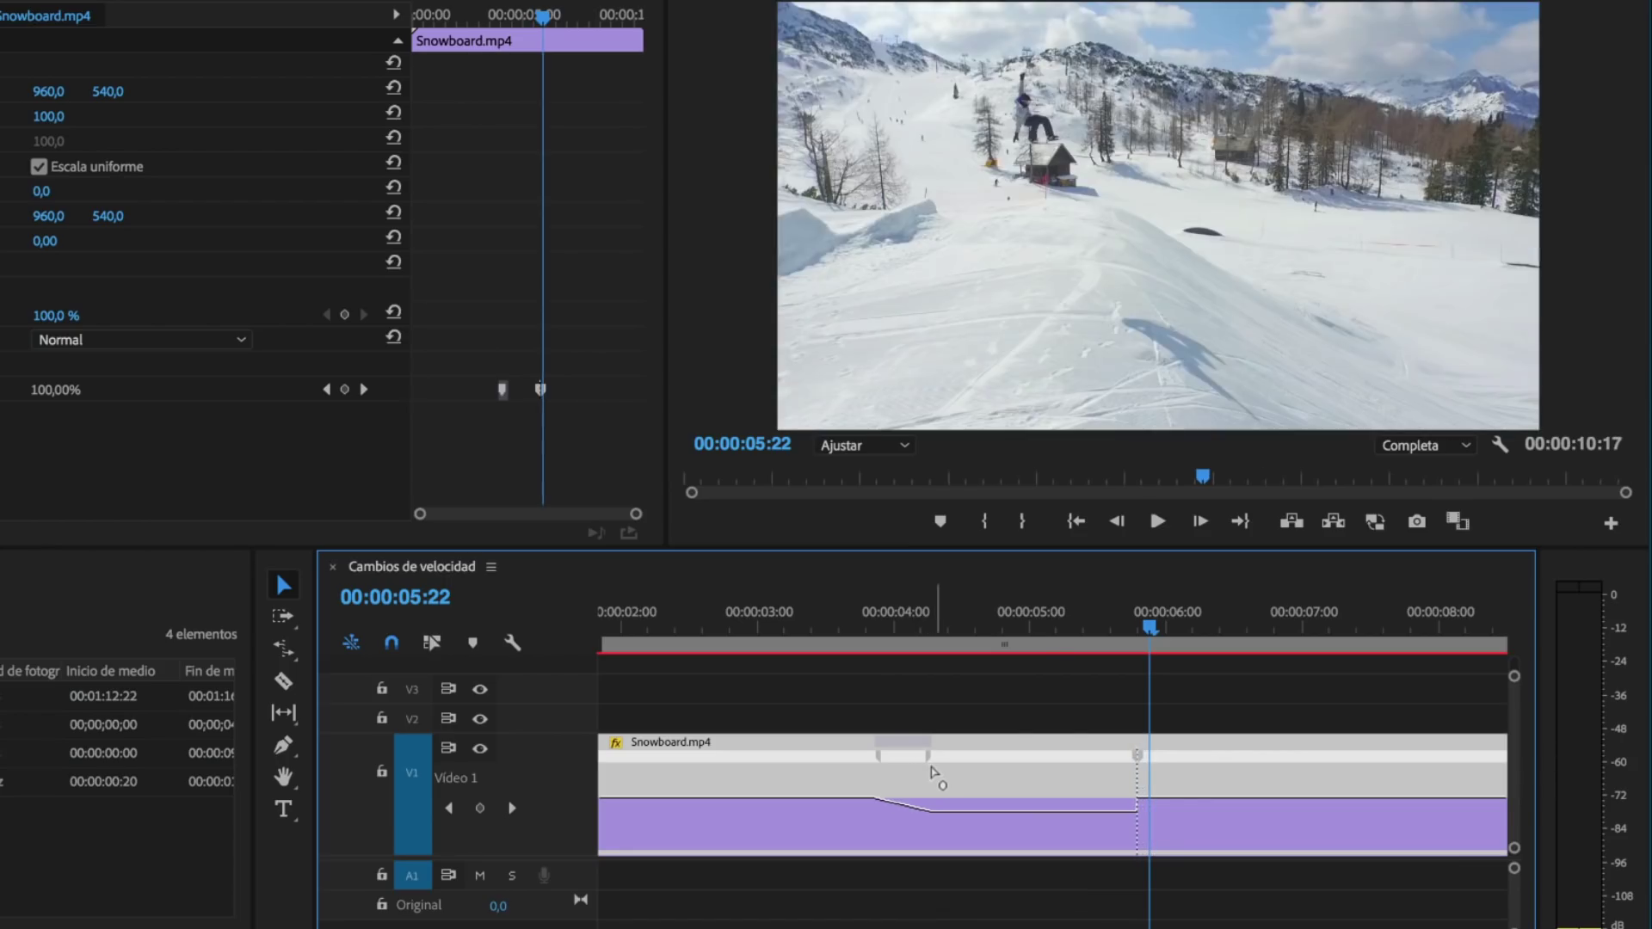
pyautogui.moveTo(932, 772)
# Split the second speed keyframe into a gradual ramp back up out of the slow section
pyautogui.click(1139, 759)
pyautogui.moveTo(1141, 761); pyautogui.dragTo(1198, 768)
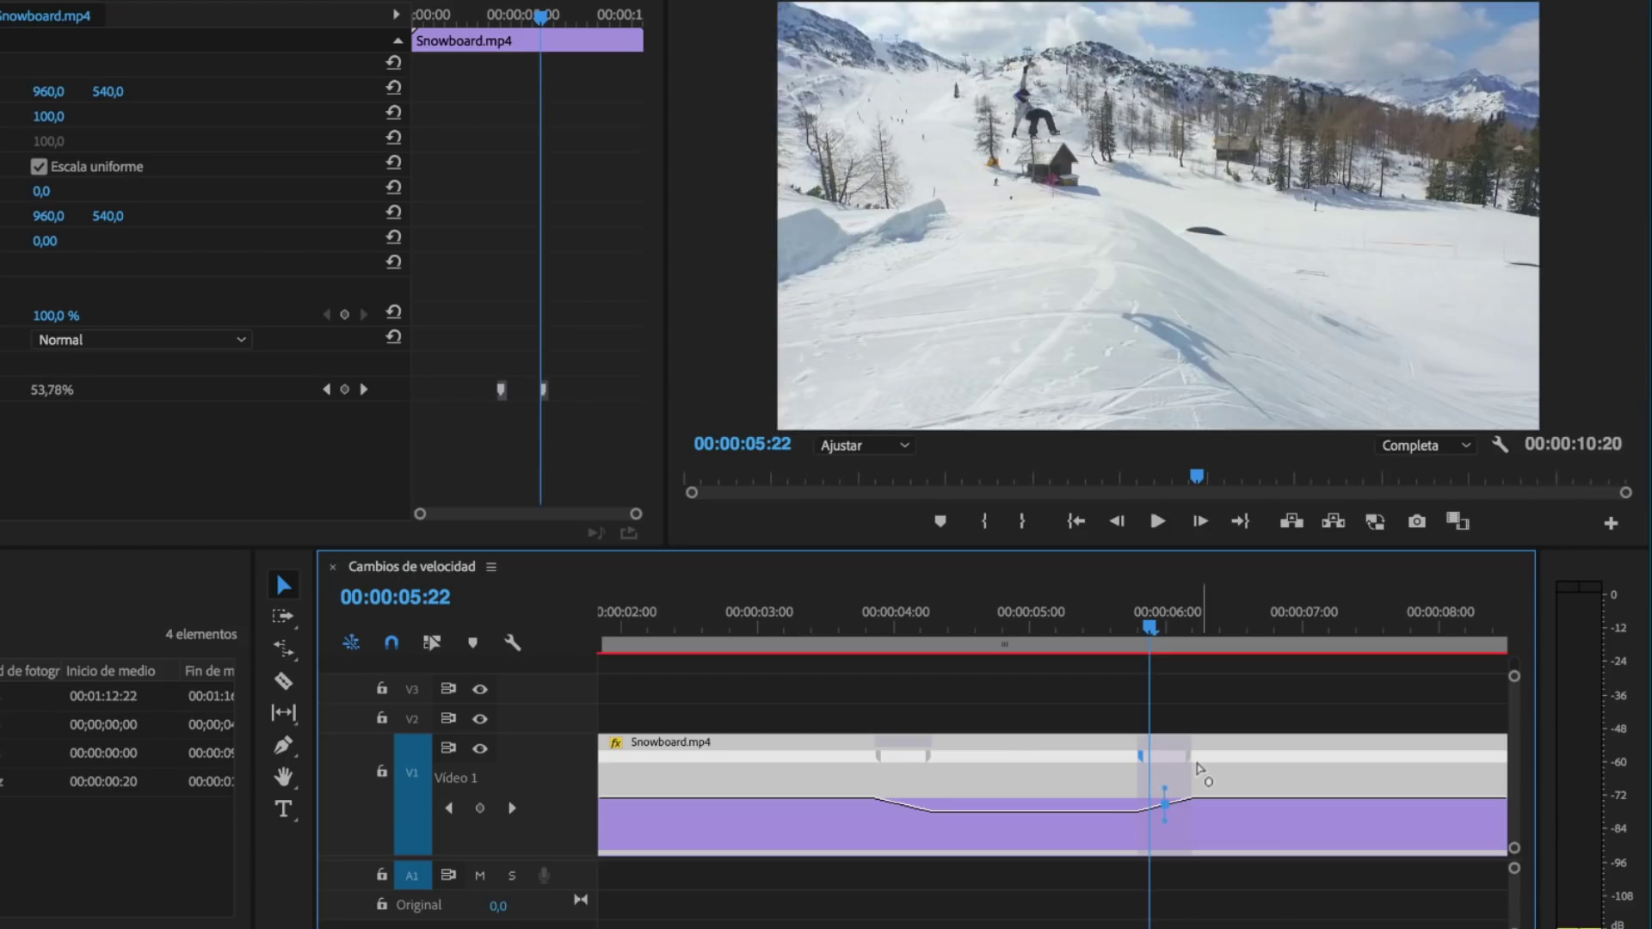
pyautogui.moveTo(1141, 757); pyautogui.dragTo(1161, 763)
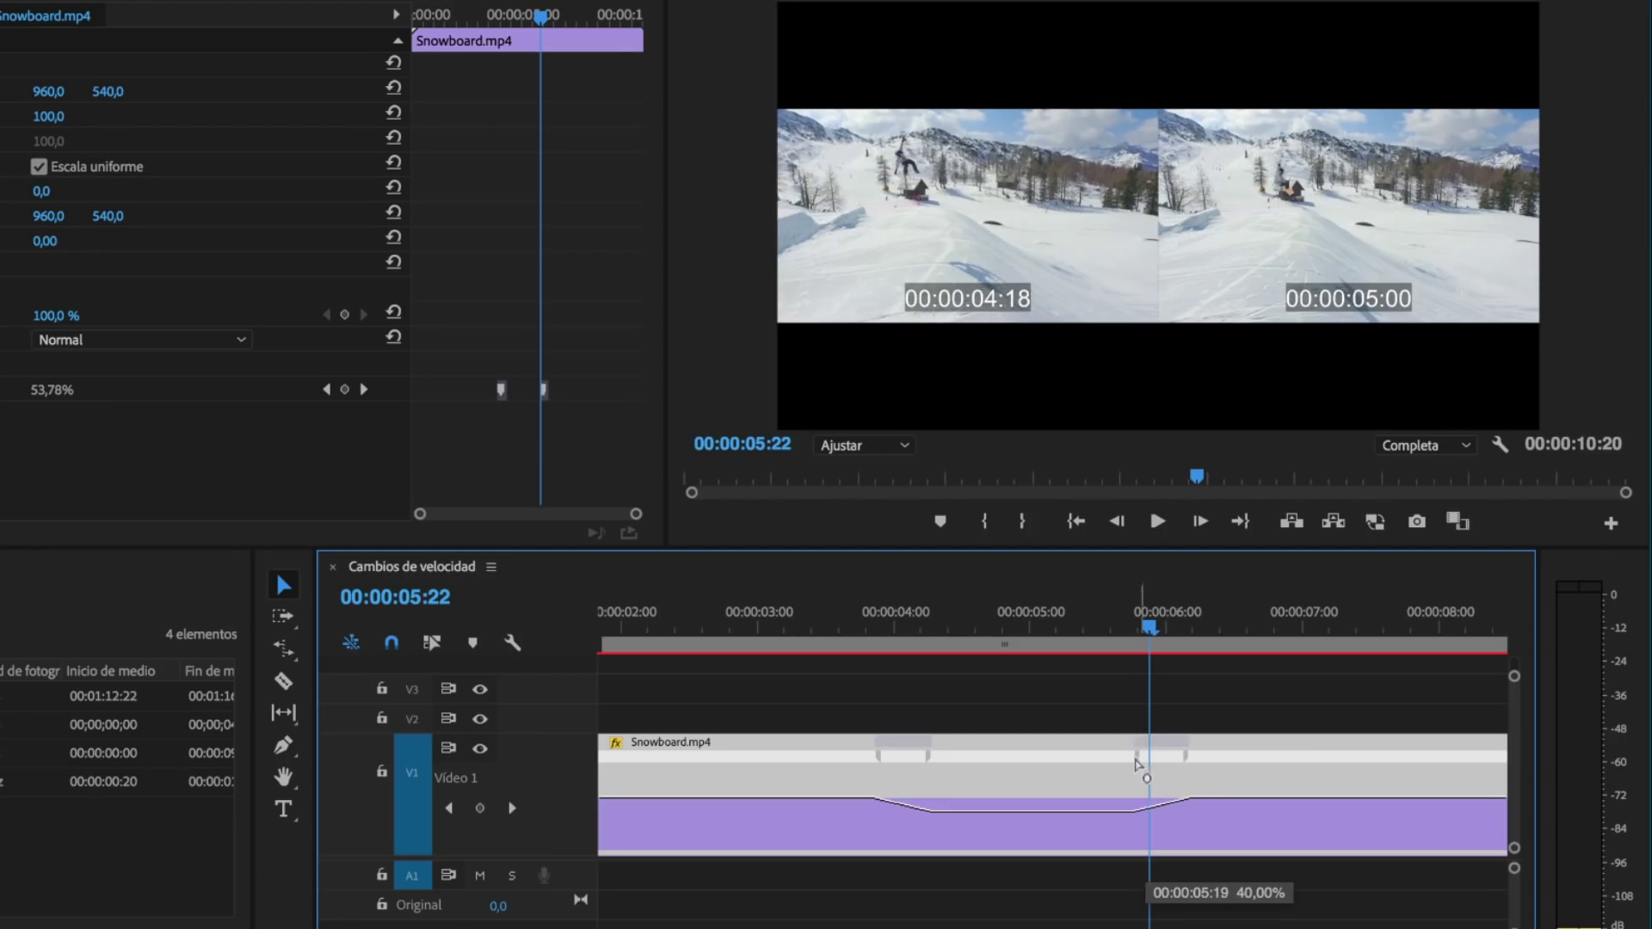
pyautogui.moveTo(1161, 762)
pyautogui.mouseDown()
pyautogui.moveTo(1127, 758)
pyautogui.moveTo(1183, 769)
pyautogui.mouseUp()
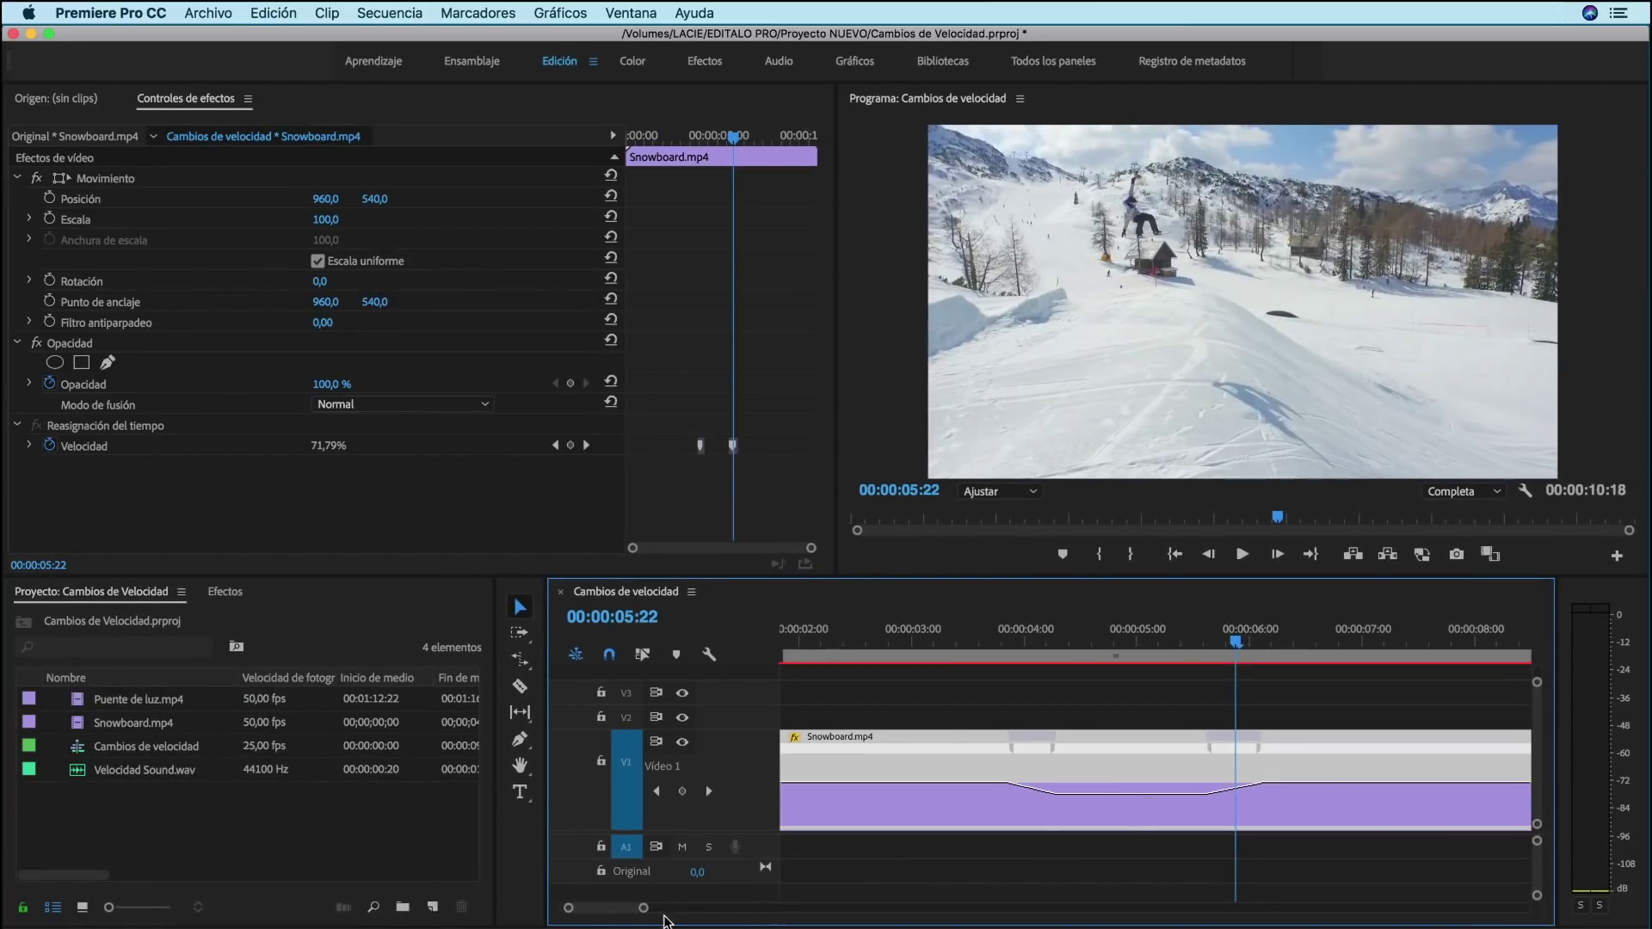
pyautogui.moveTo(647, 909); pyautogui.dragTo(695, 908)
# Play the ramped Snowboard clip from the sequence start through to the Puente de luz footage
pyautogui.press('Home')
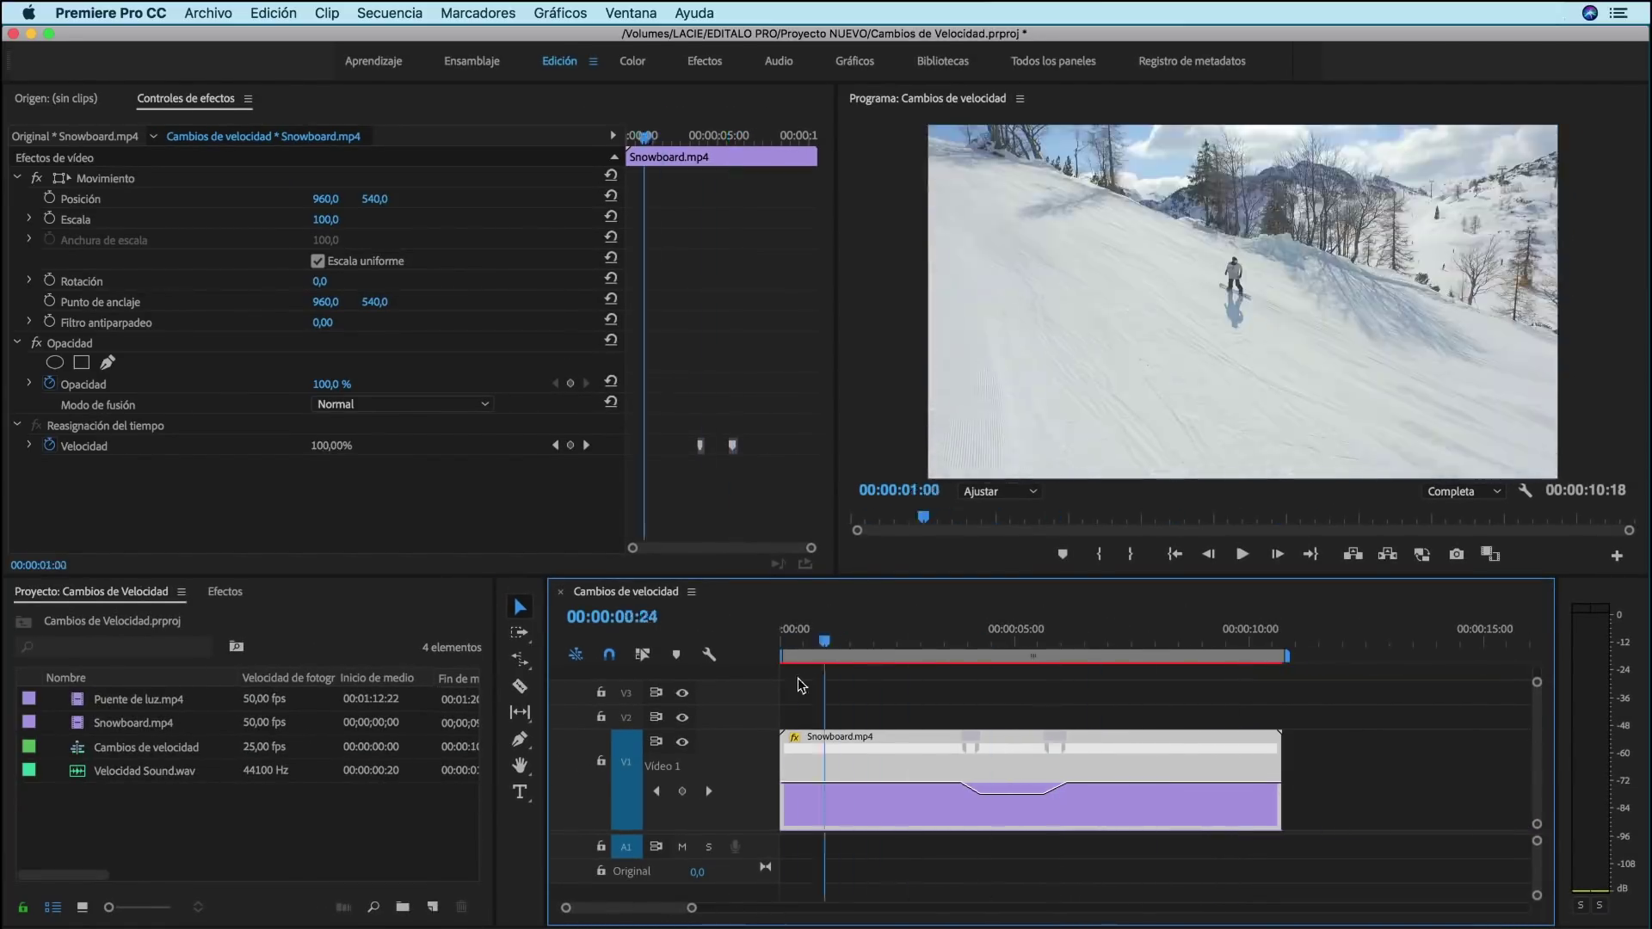
pyautogui.click(1241, 555)
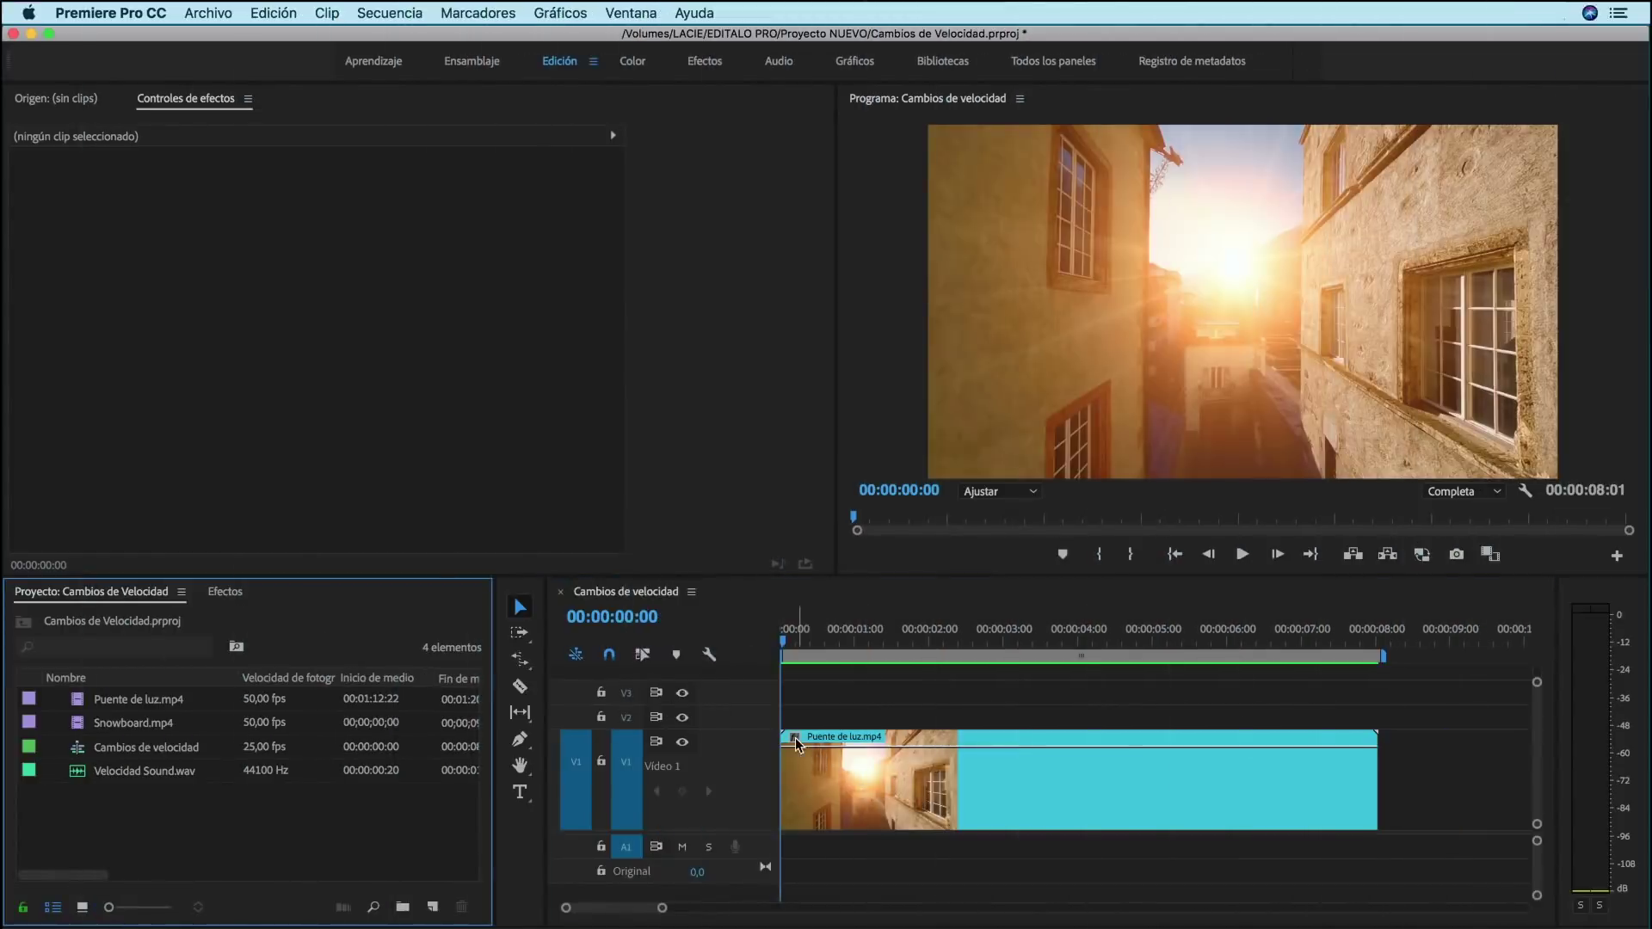
# Show the Puente de luz clip's Reasignación del tiempo > Velocidad speed line and find where the speed-up begins
pyautogui.rightClick(793, 737)
pyautogui.moveTo(840, 799)
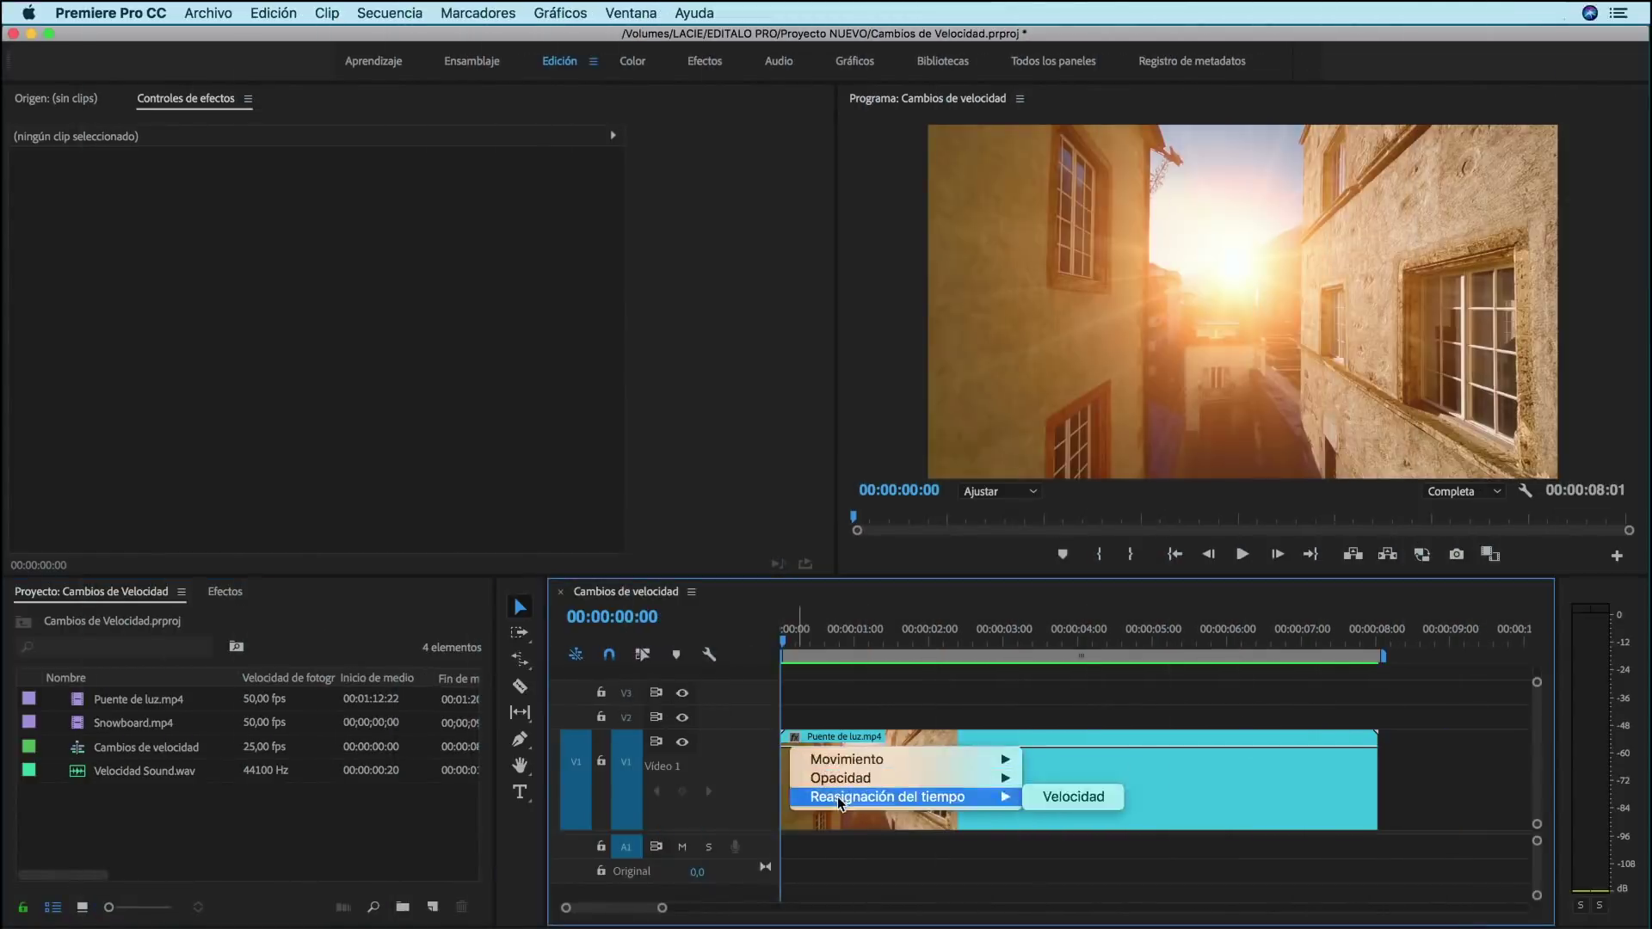
pyautogui.click(1089, 798)
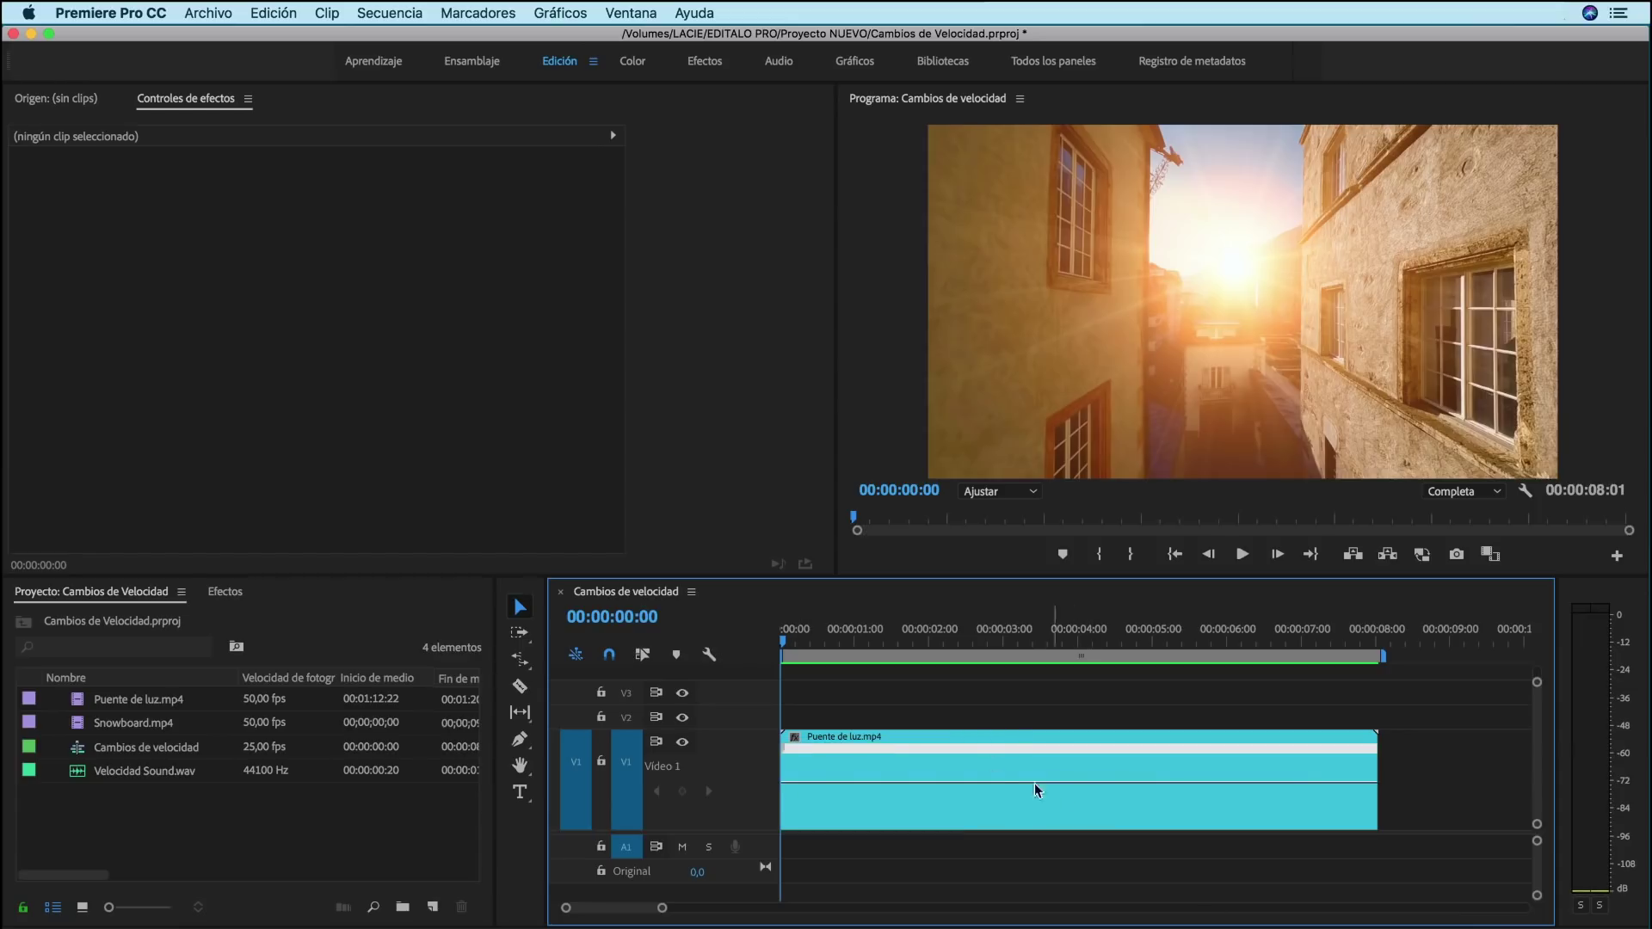
pyautogui.press('space')
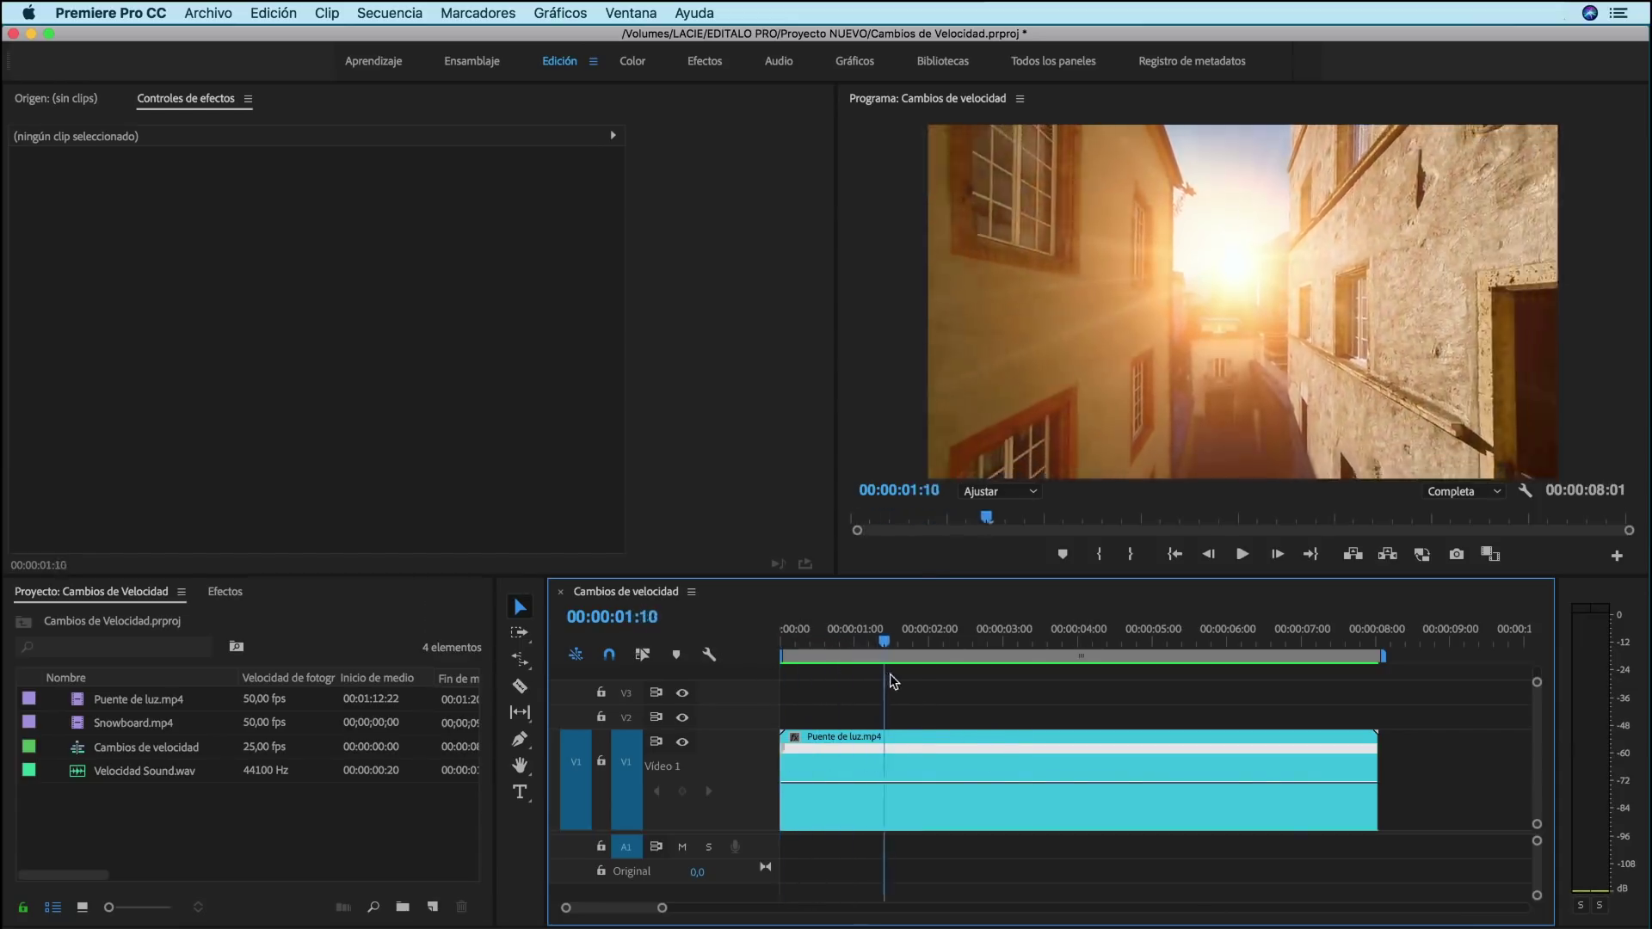
pyautogui.press('space')
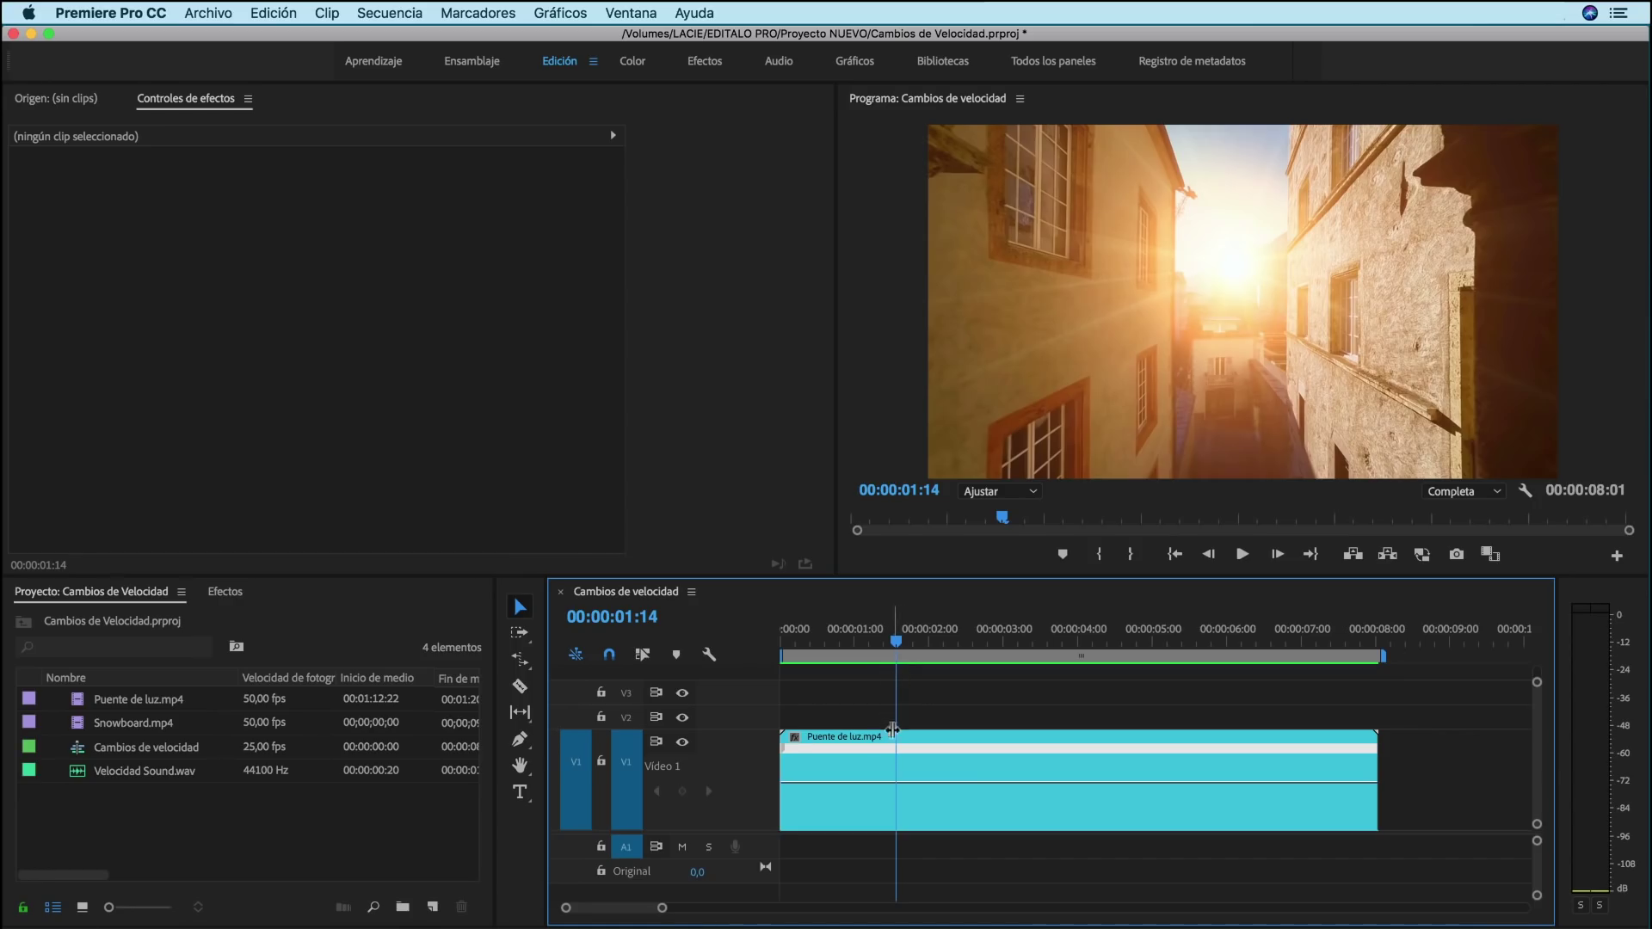
# Set speed keyframes at the start and end of the speed-up, and put Velocidad Sound.wav on A1 at the first
pyautogui.click(894, 737)
pyautogui.click(684, 793)
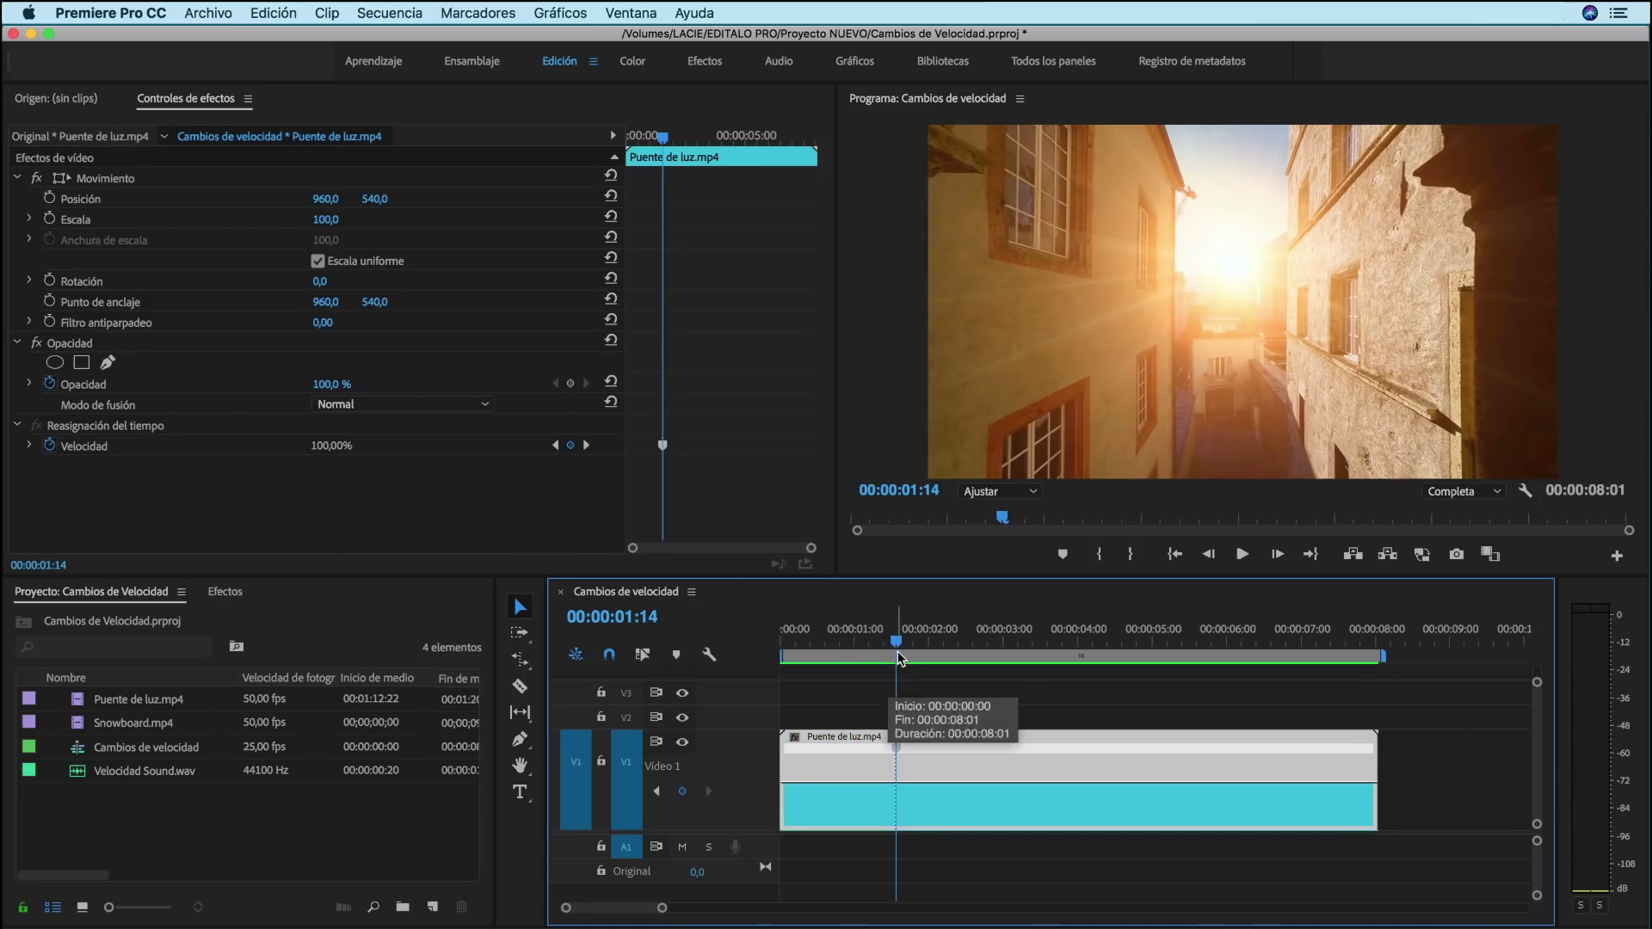
pyautogui.moveTo(896, 648); pyautogui.dragTo(1189, 656)
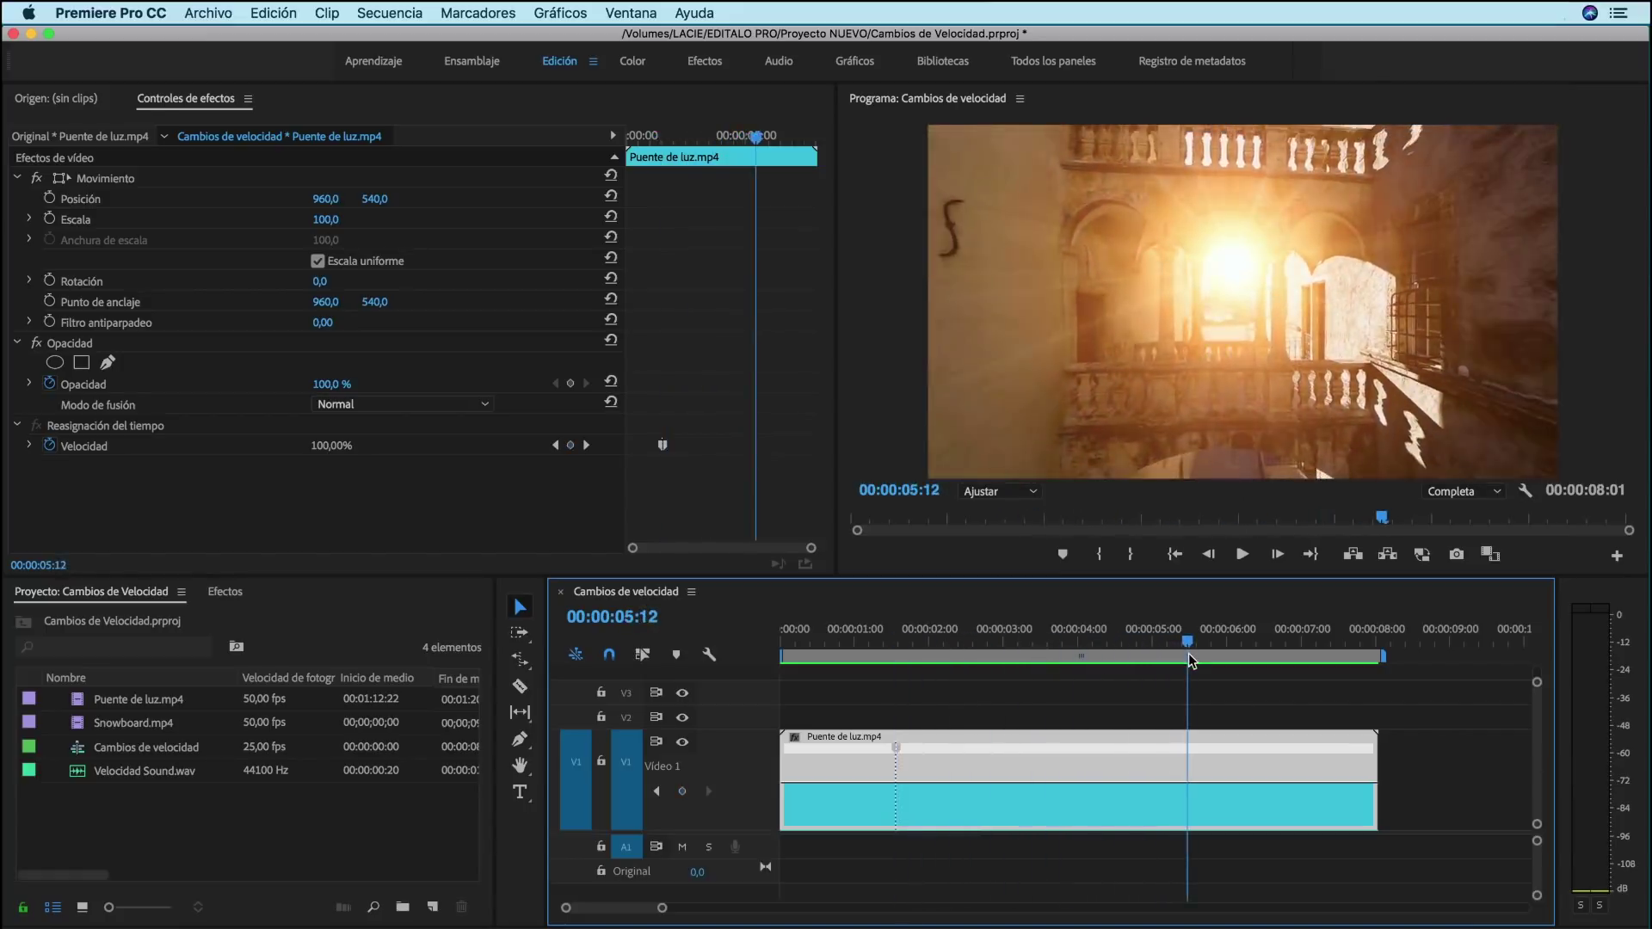
pyautogui.click(684, 791)
pyautogui.moveTo(84, 772)
pyautogui.mouseDown()
pyautogui.moveTo(810, 854)
pyautogui.moveTo(947, 851)
pyautogui.mouseUp()
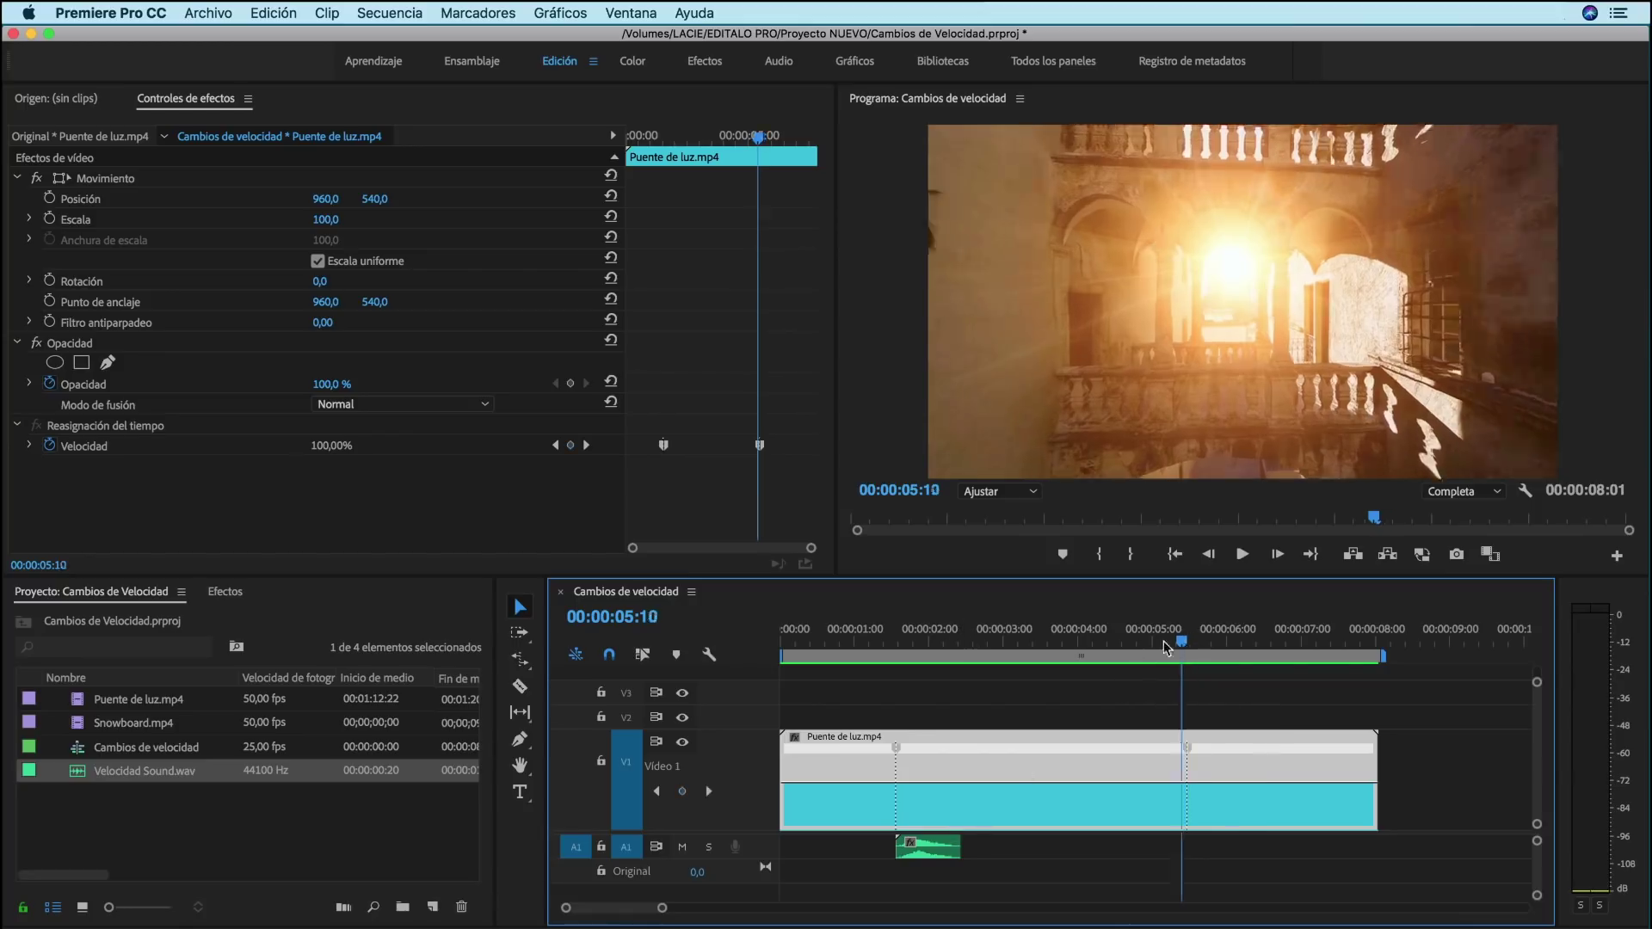
pyautogui.moveTo(1187, 645); pyautogui.dragTo(901, 695)
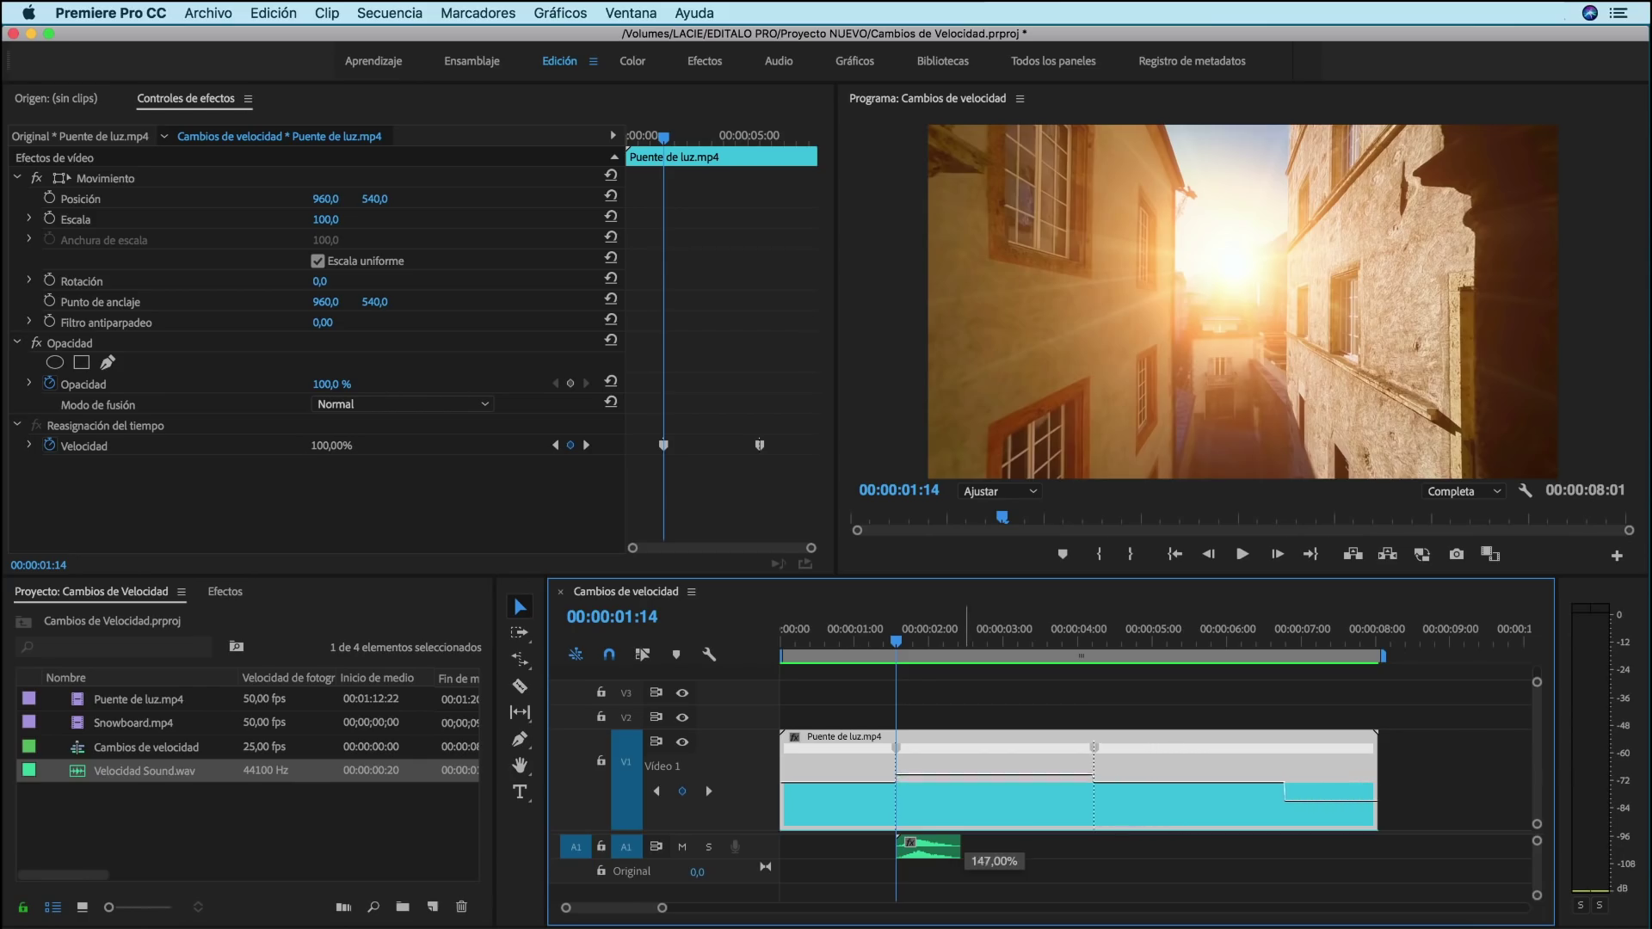
# Raise the section between the keyframes to 208%, shortening the sequence to 4:24, then return to the start
pyautogui.moveTo(968, 765); pyautogui.dragTo(968, 688)
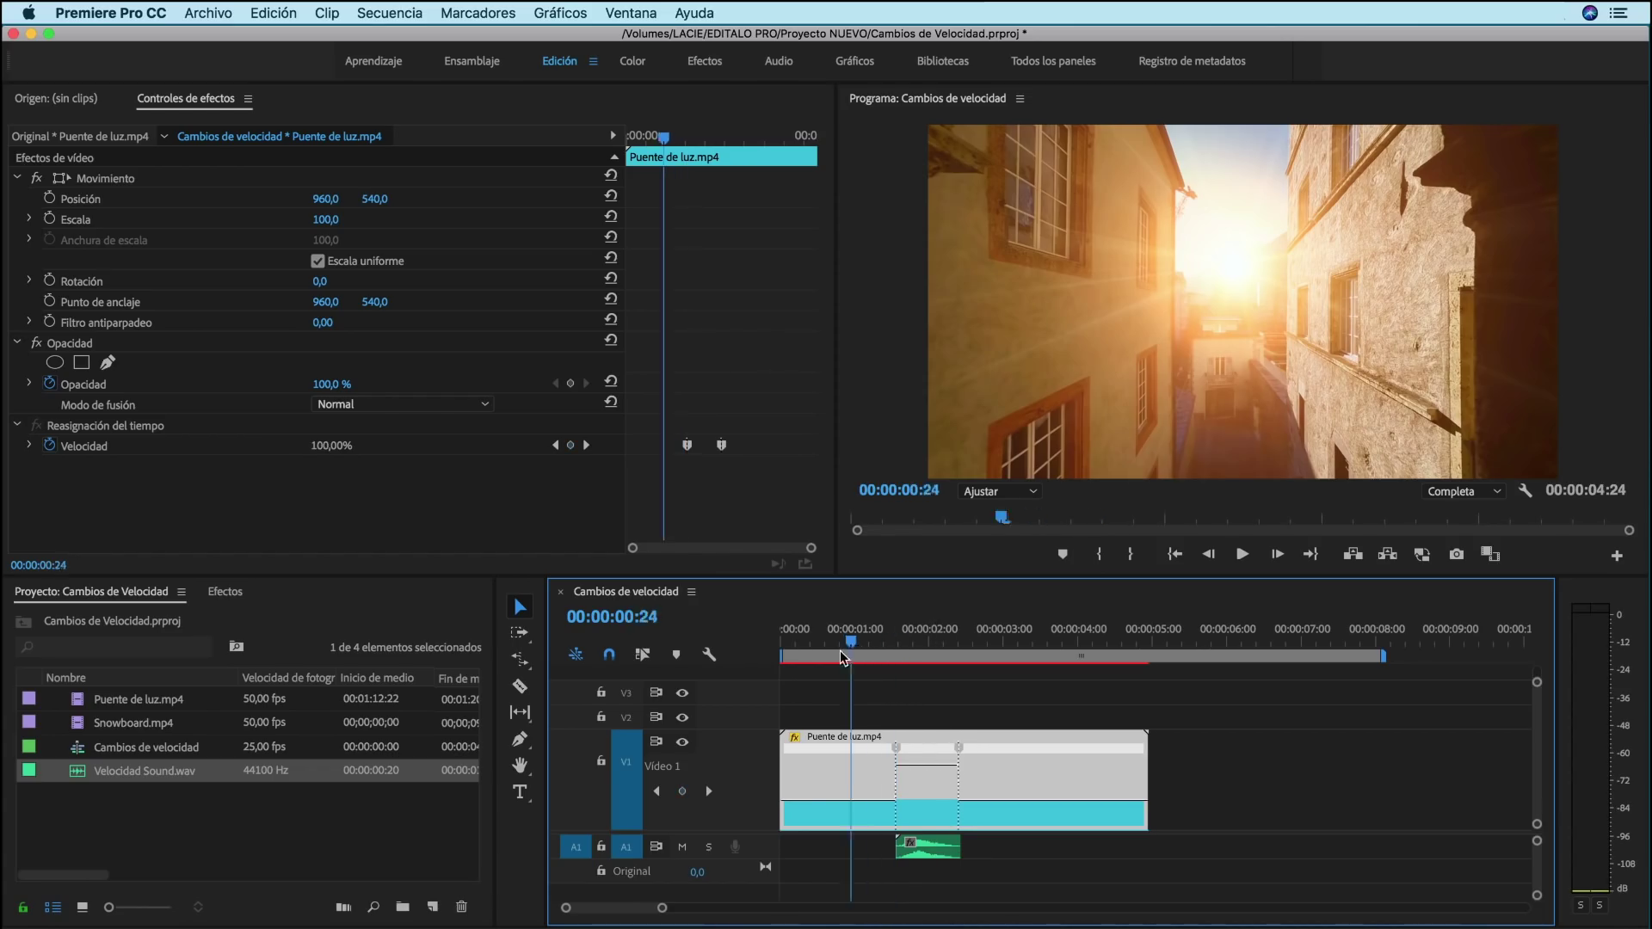
pyautogui.moveTo(843, 658); pyautogui.dragTo(770, 656)
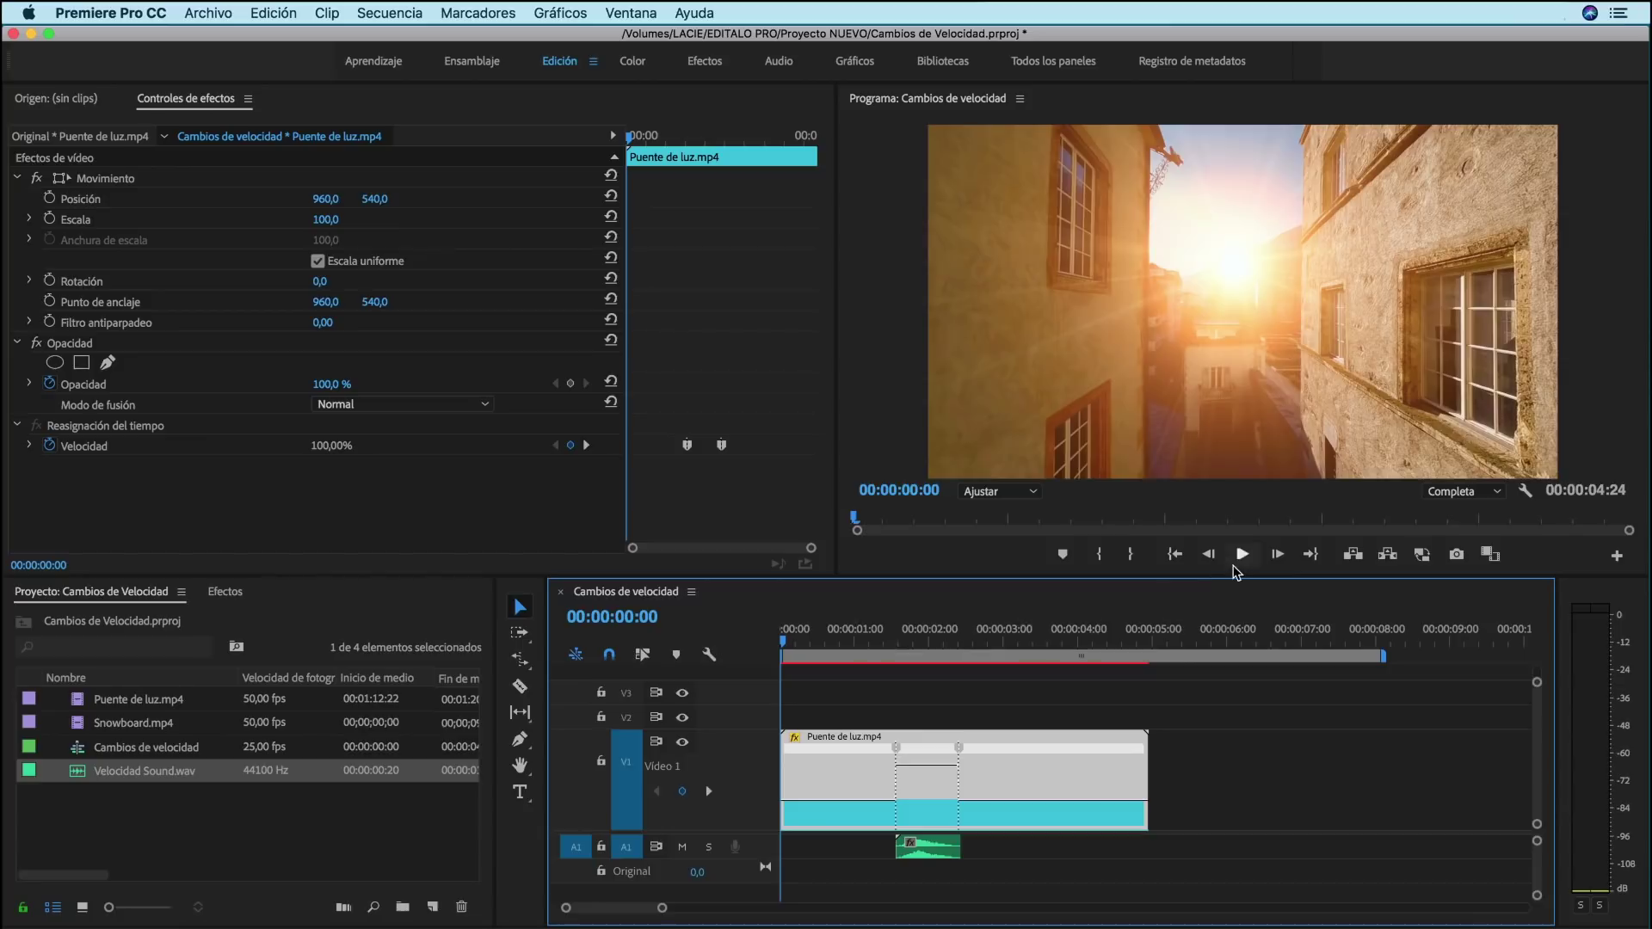